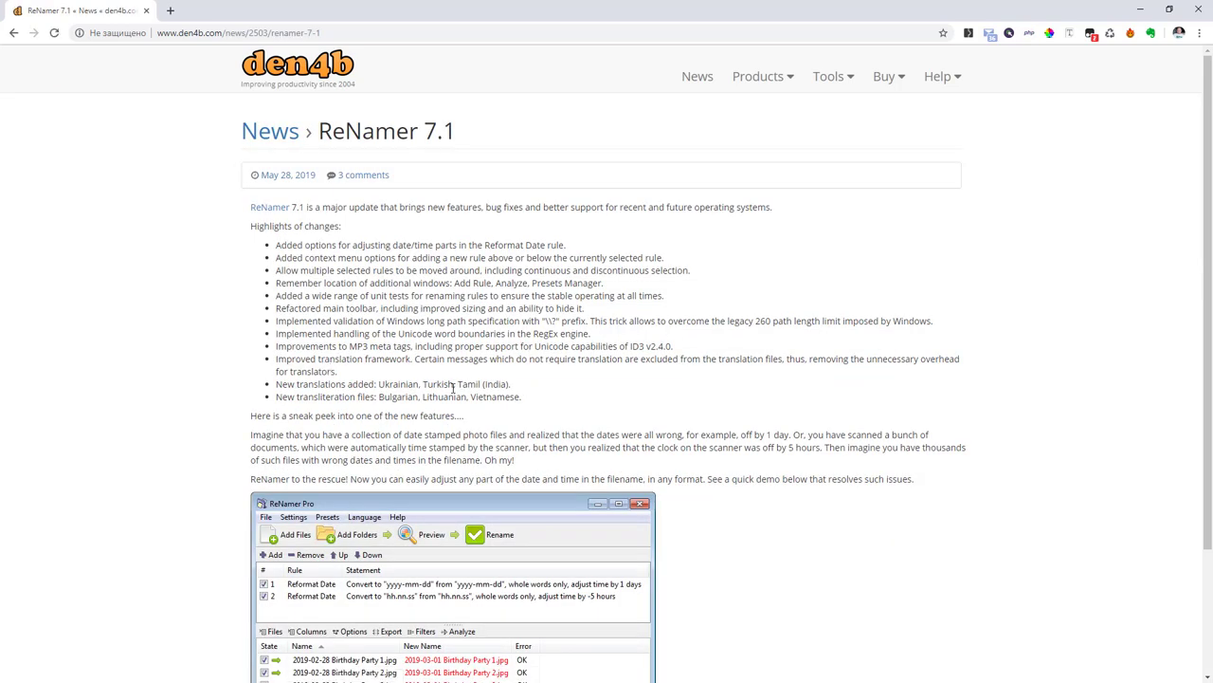
Step: Look over the ReNamer 7.1 news article and open the ReNamer product page to review its description
{"action": "scroll", "coordinate": [453, 387], "scroll_direction": "down", "scroll_amount": 2}
{"action": "scroll", "coordinate": [554, 350], "scroll_direction": "up", "scroll_amount": 2}
{"action": "left_click", "coordinate": [791, 79]}
{"action": "left_click", "coordinate": [733, 133]}
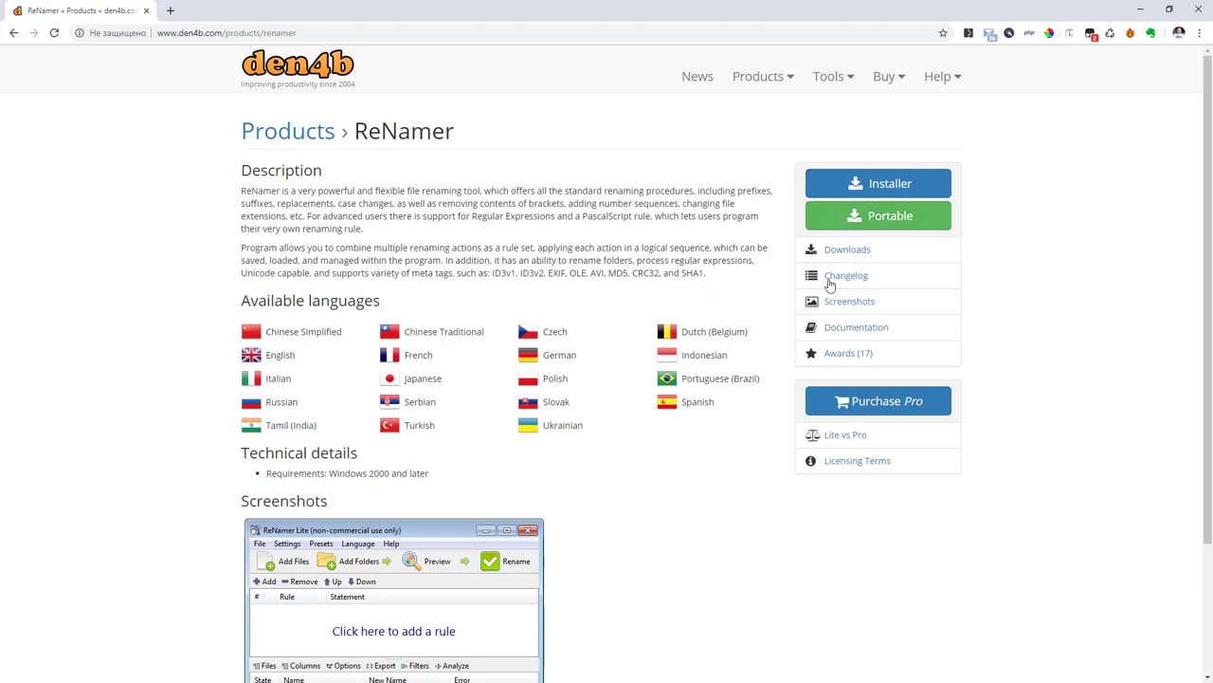
{"action": "scroll", "coordinate": [604, 413], "scroll_direction": "down", "scroll_amount": 2}
{"action": "scroll", "coordinate": [788, 404], "scroll_direction": "up", "scroll_amount": 2}
Step: Switch to the ReNamer Lite window and check its program version information, closing the information window when done
{"action": "left_click_drag", "start_coordinate": [953, 163], "coordinate": [719, 163]}
{"action": "left_click", "coordinate": [659, 177]}
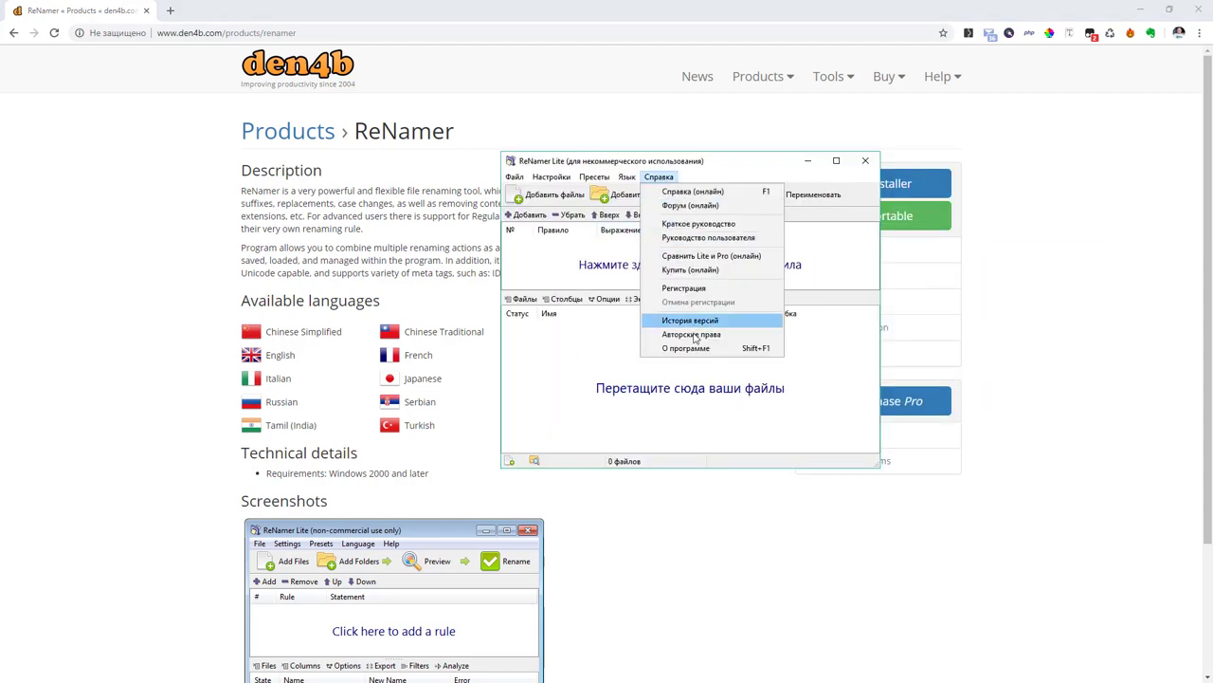
{"action": "left_click", "coordinate": [693, 350]}
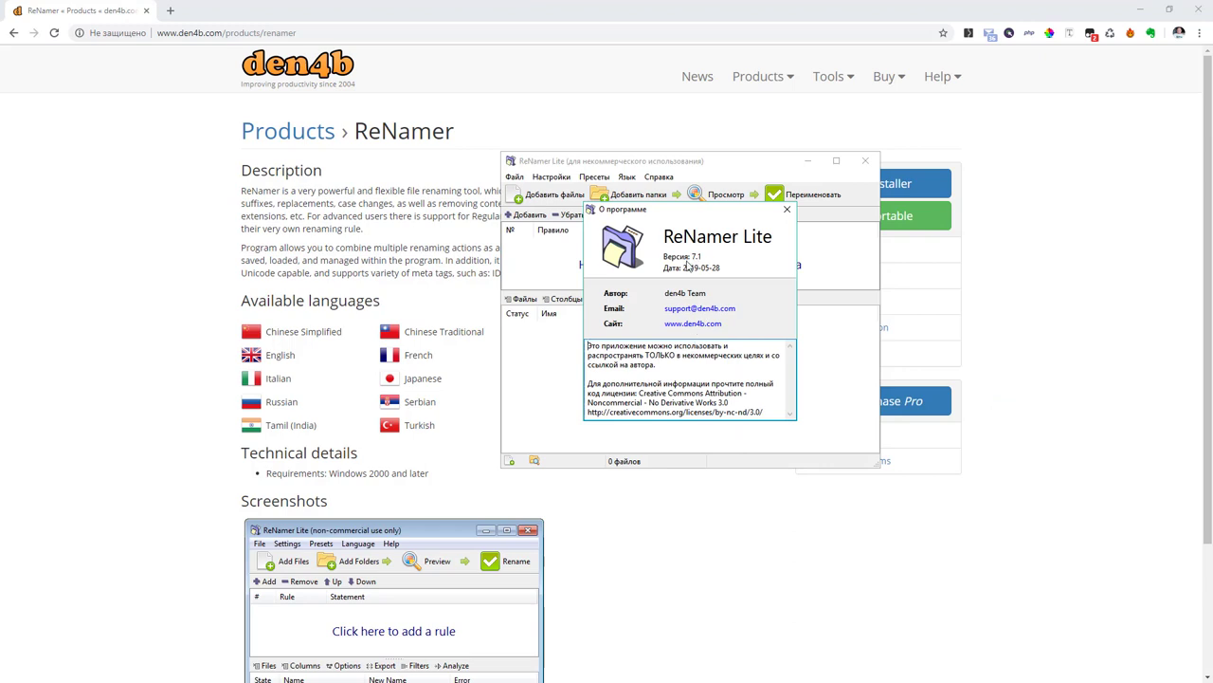
{"action": "left_click", "coordinate": [787, 209]}
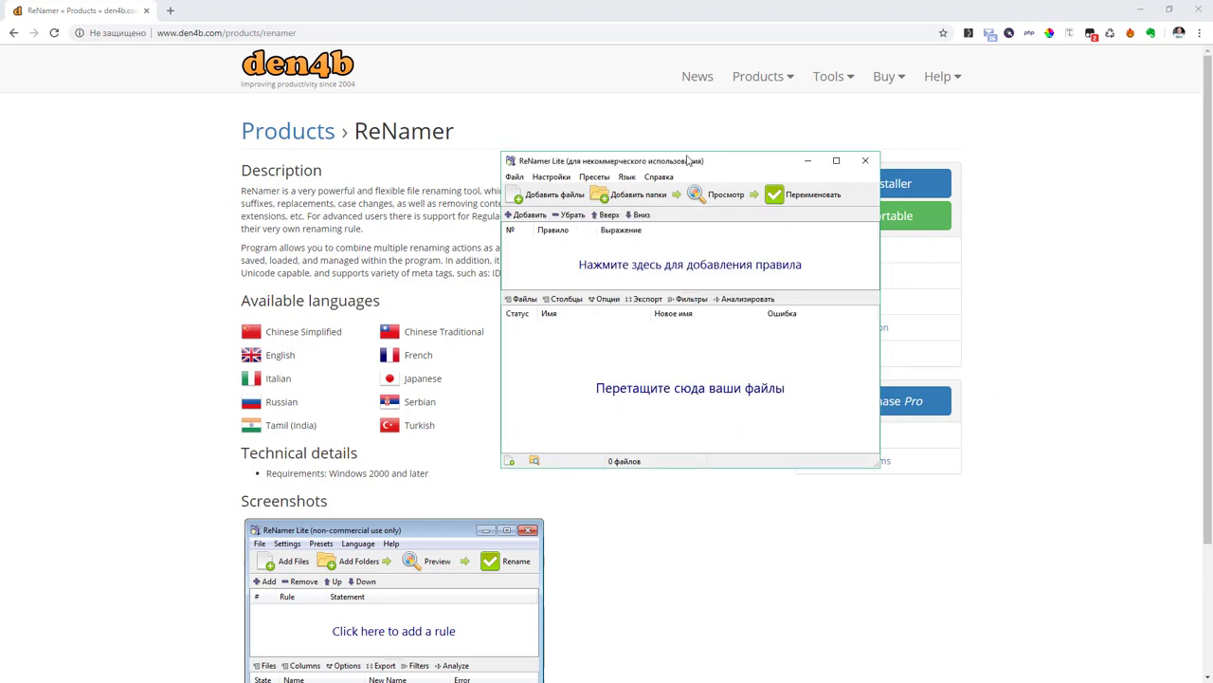
Step: Minimize the browser, then reposition the ReNamer Lite window and enlarge it
{"action": "left_click_drag", "start_coordinate": [688, 161], "coordinate": [423, 108]}
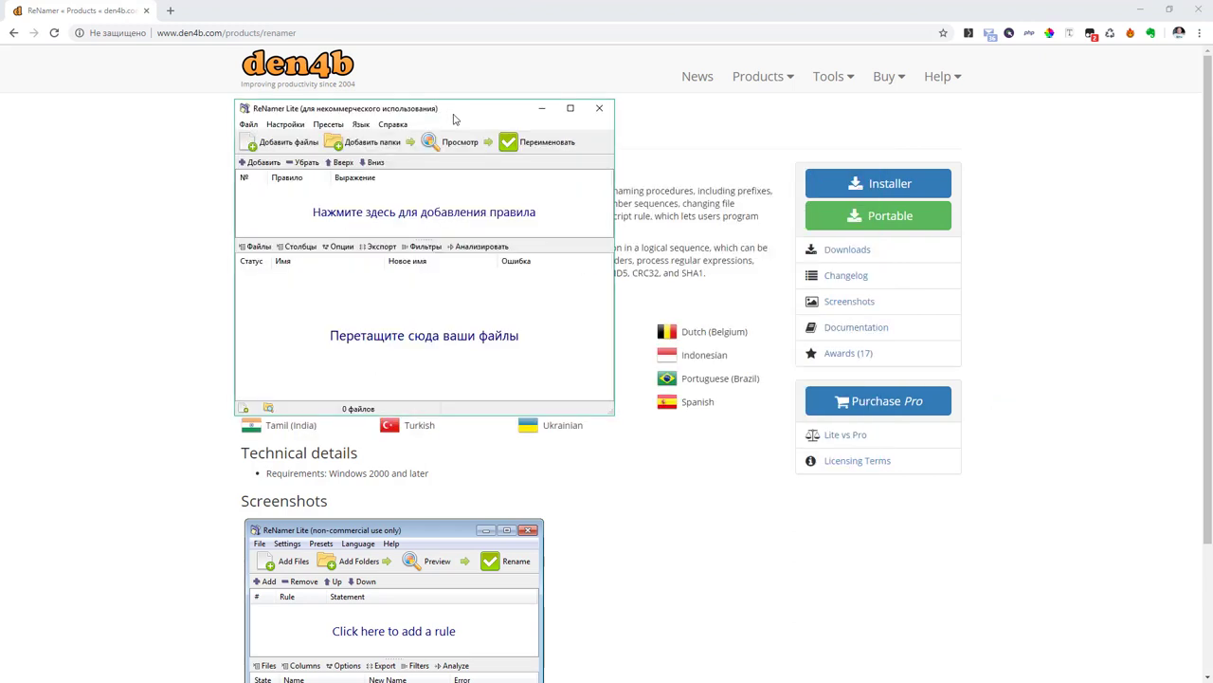
{"action": "left_click", "coordinate": [1141, 9]}
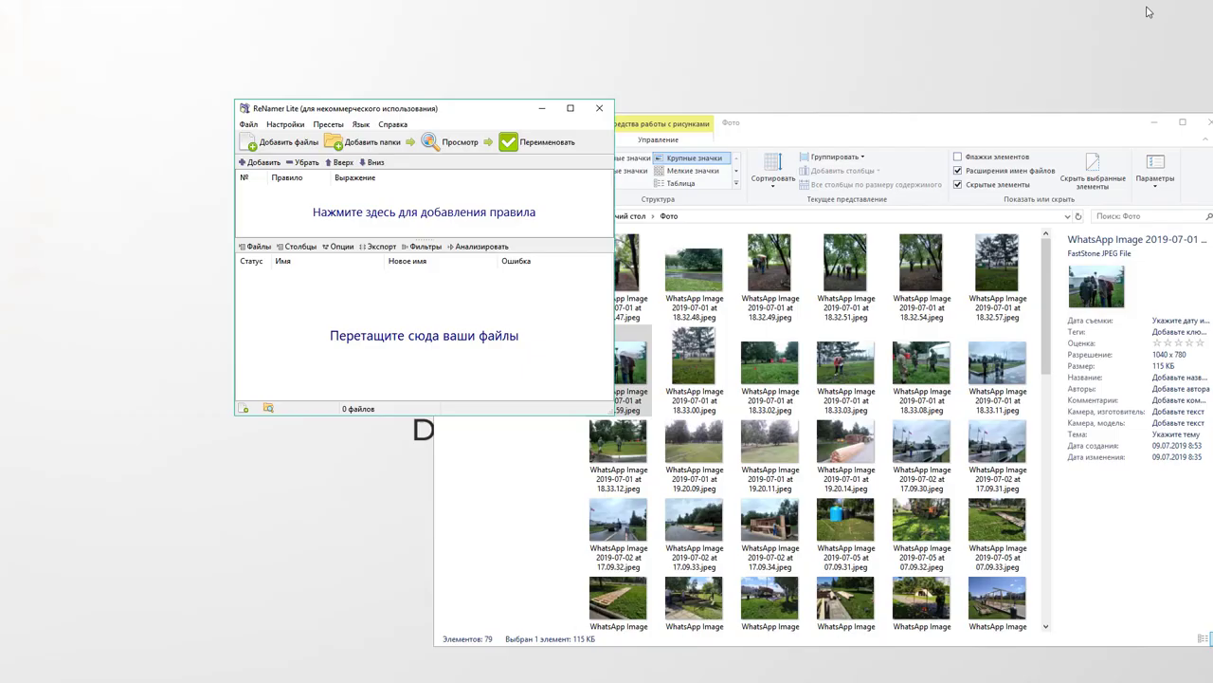
{"action": "left_click_drag", "start_coordinate": [490, 114], "coordinate": [484, 84]}
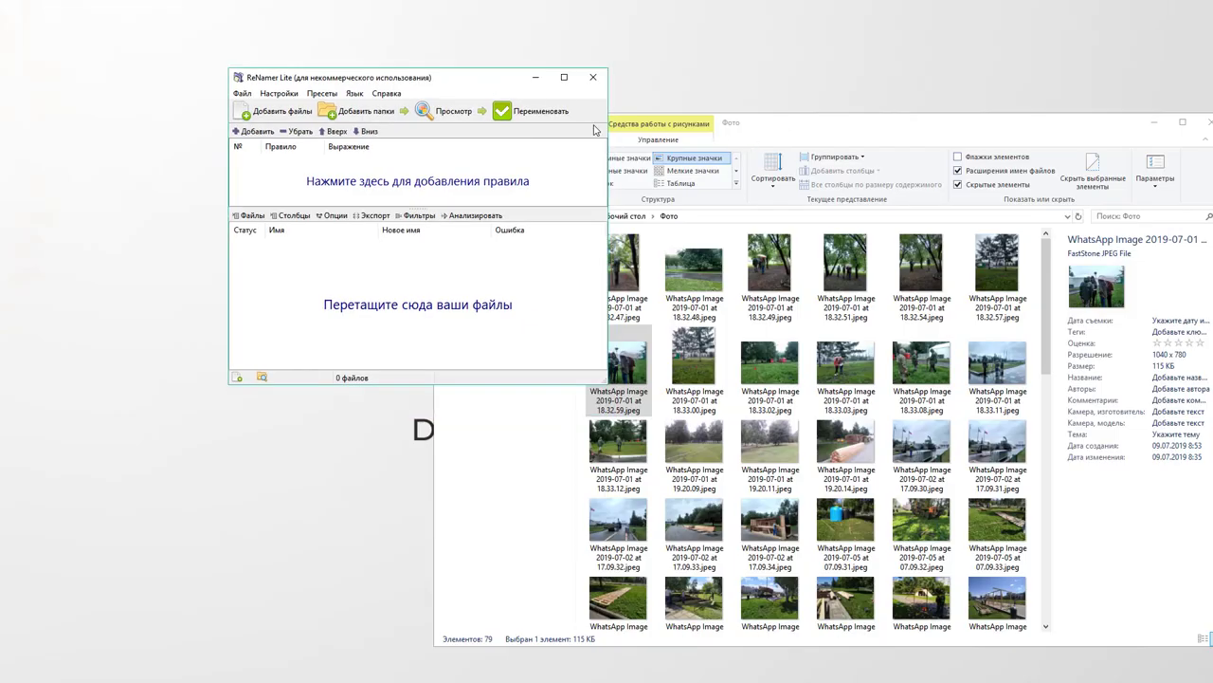
{"action": "left_click_drag", "start_coordinate": [599, 377], "coordinate": [990, 580]}
{"action": "left_click_drag", "start_coordinate": [653, 72], "coordinate": [623, 52]}
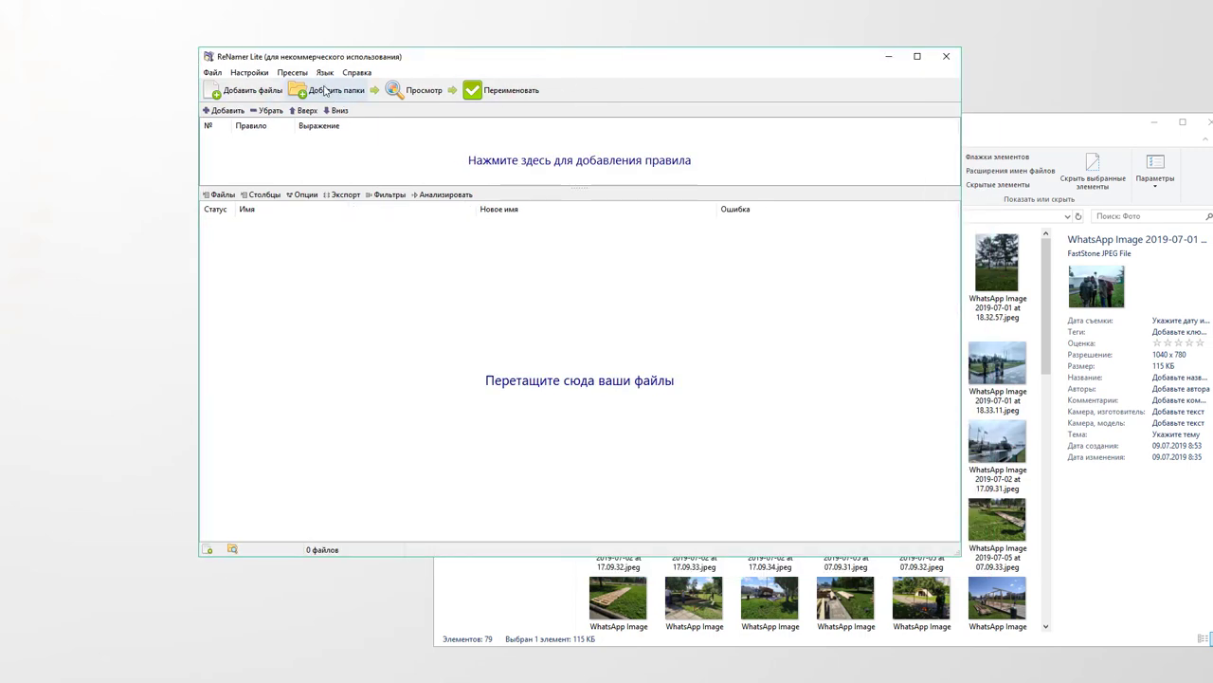
Step: Enlarge the rules area and add all image files from the Фото folder to the ReNamer file list
{"action": "left_click", "coordinate": [998, 142]}
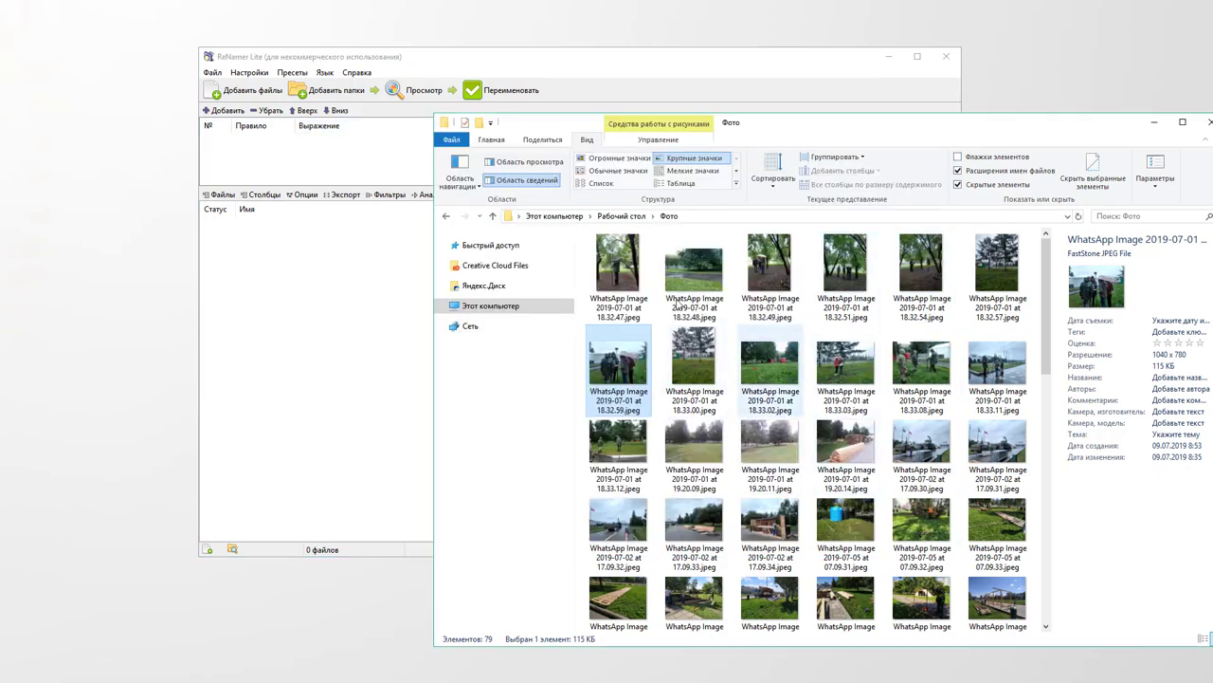
{"action": "left_click", "coordinate": [582, 242]}
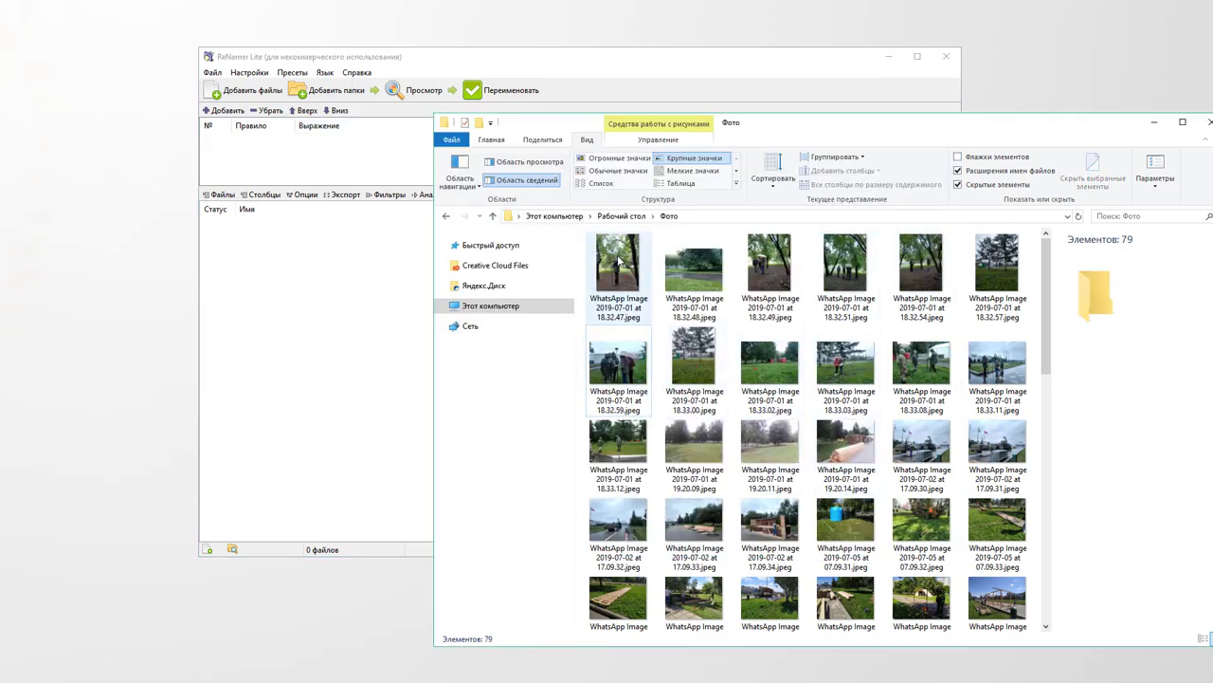
{"action": "left_click", "coordinate": [238, 290]}
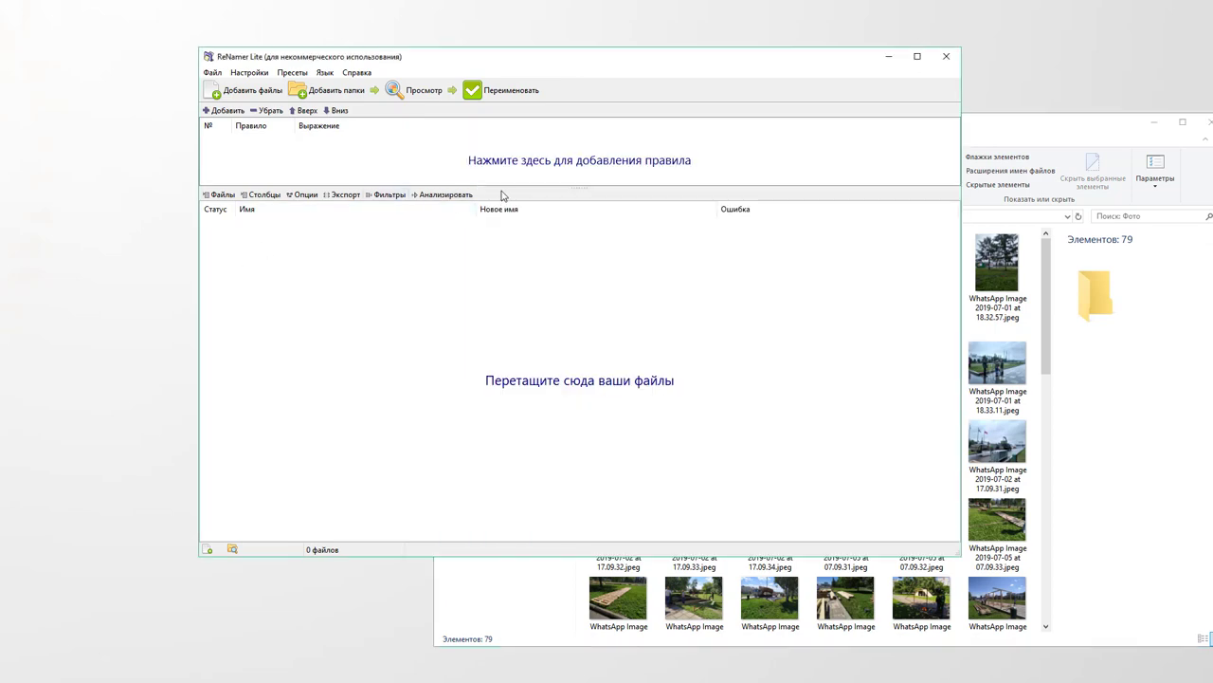
{"action": "left_click_drag", "start_coordinate": [502, 186], "coordinate": [576, 230]}
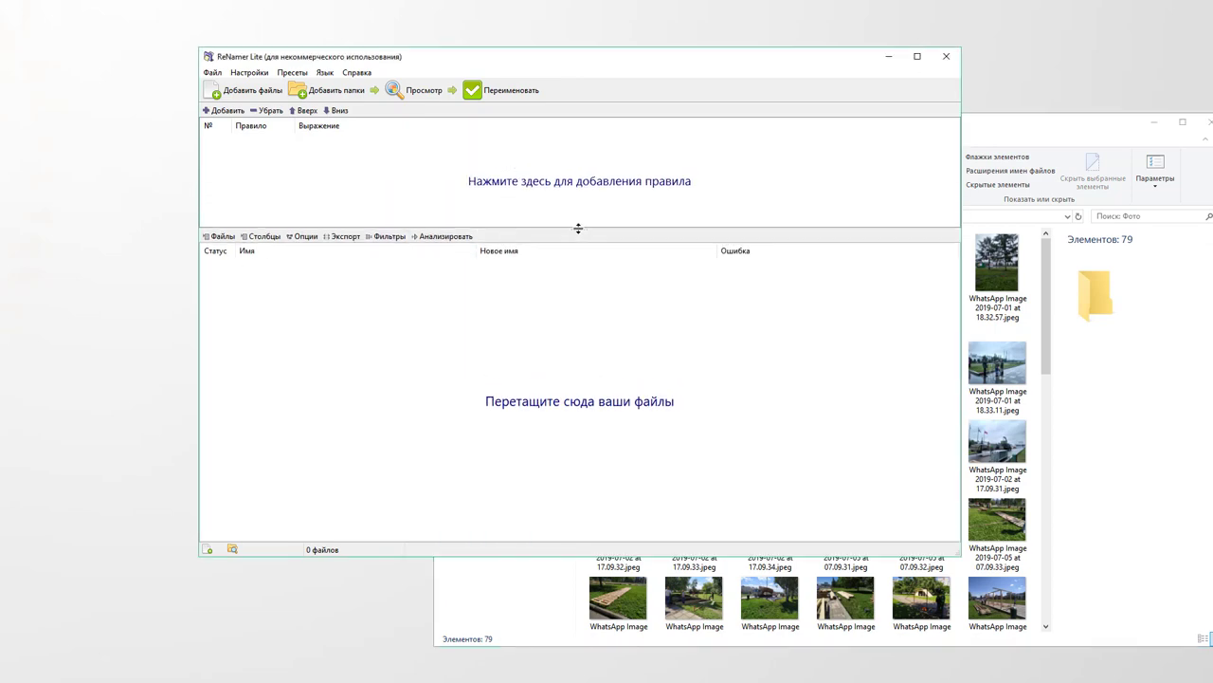
{"action": "left_click", "coordinate": [992, 127]}
{"action": "left_click", "coordinate": [848, 357]}
{"action": "key", "text": "ctrl+a"}
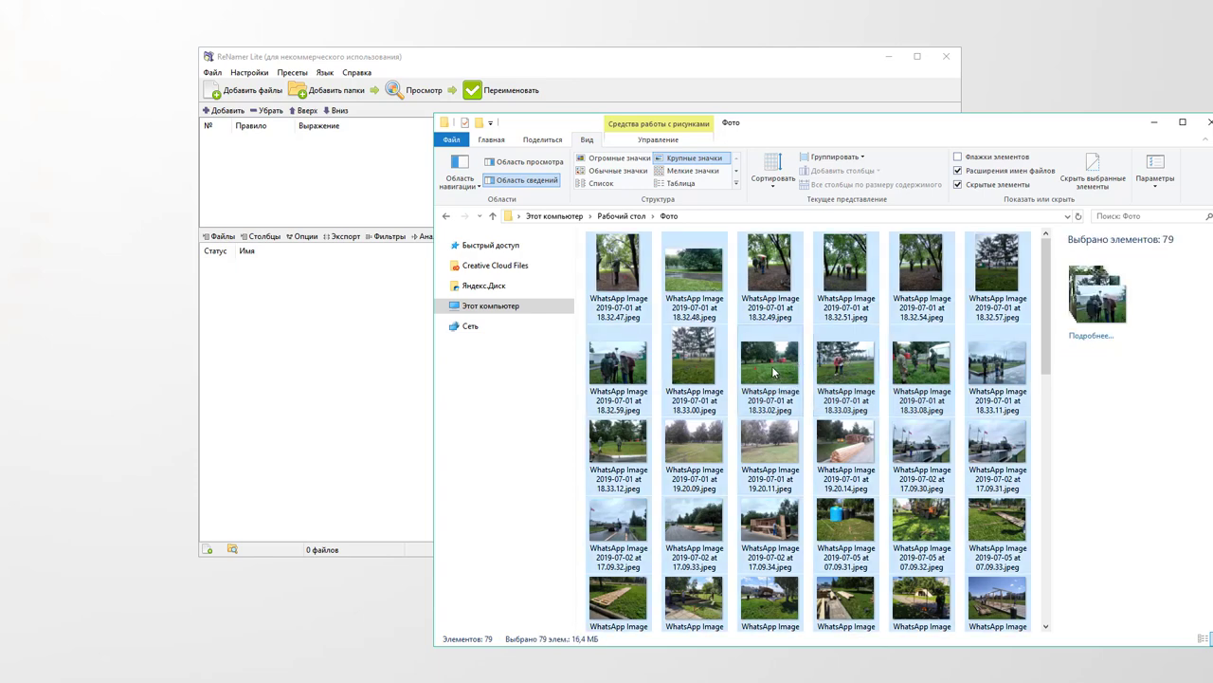
{"action": "left_click_drag", "start_coordinate": [772, 373], "coordinate": [336, 355]}
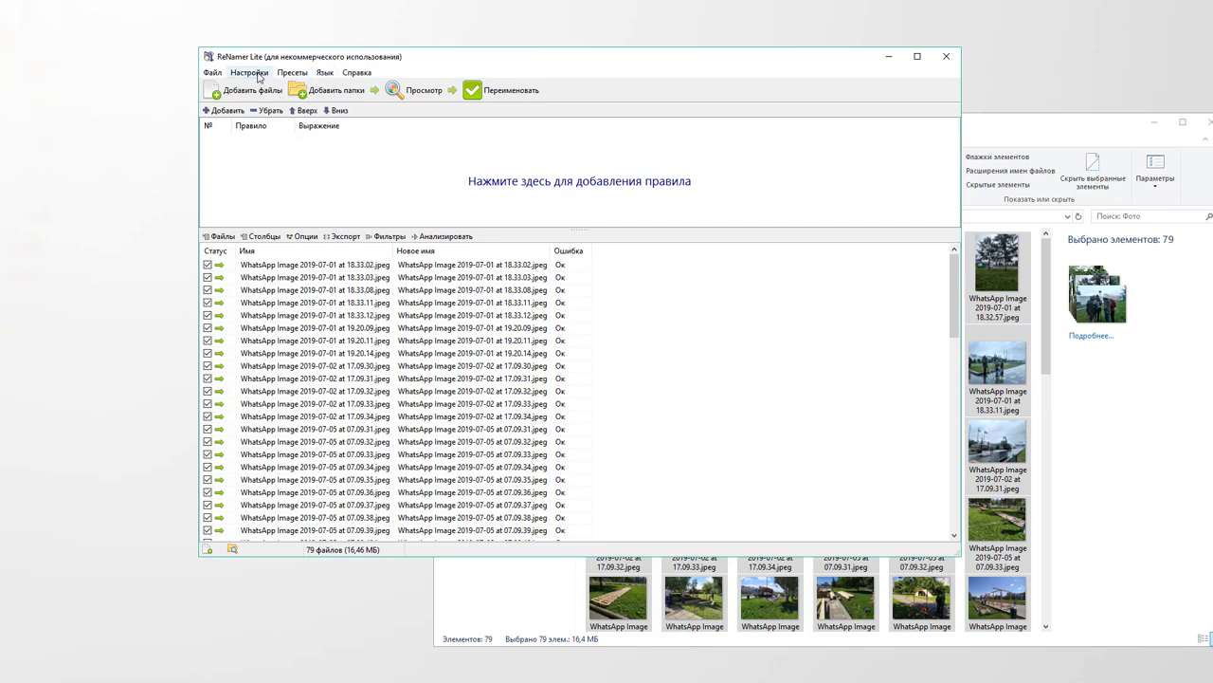
{"action": "left_click_drag", "start_coordinate": [416, 67], "coordinate": [451, 90]}
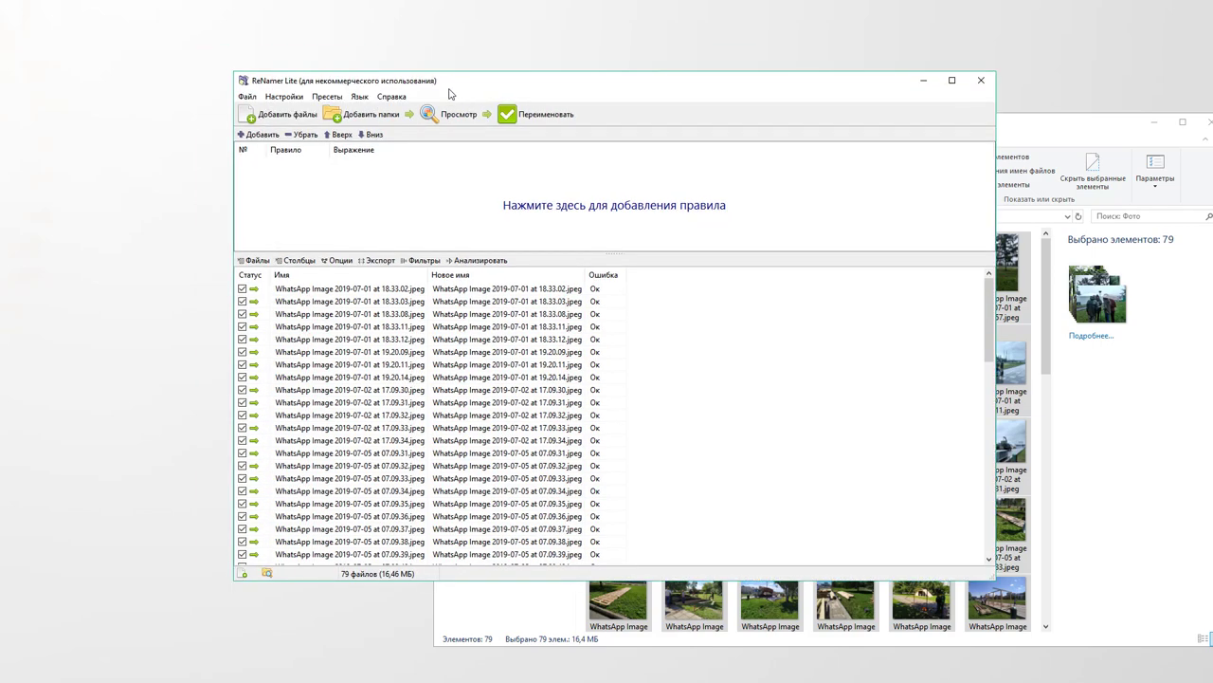
{"action": "left_click", "coordinate": [283, 96]}
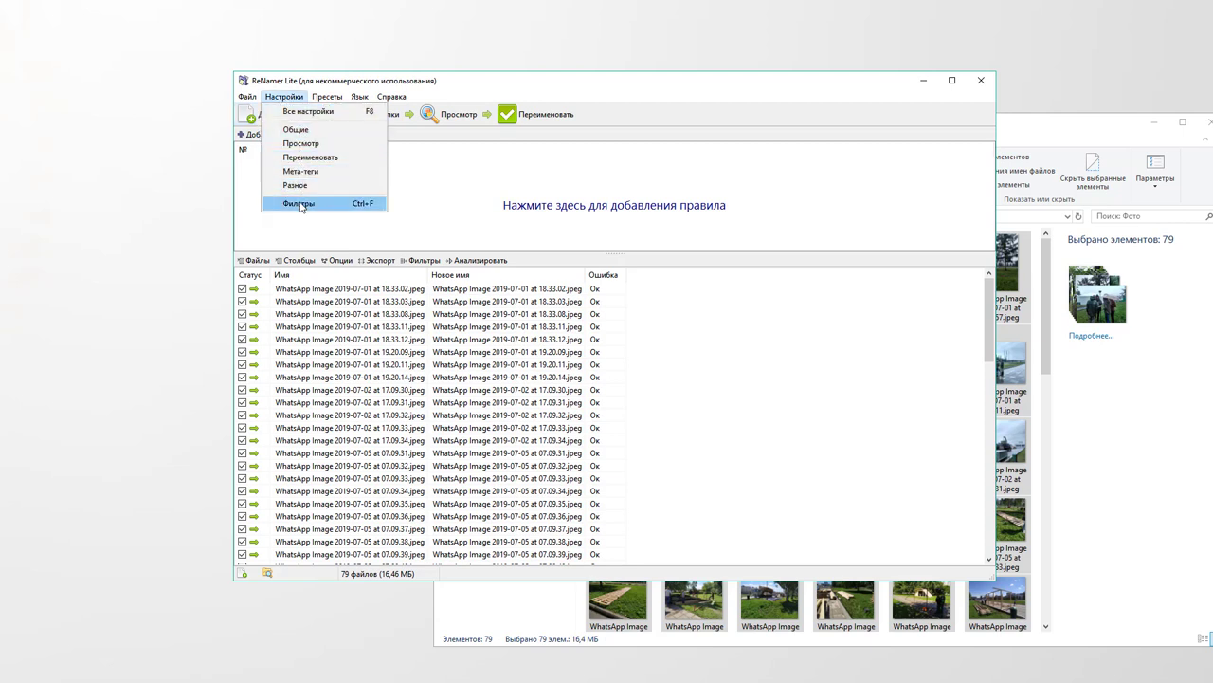
{"action": "mouse_move", "coordinate": [326, 100]}
{"action": "left_click", "coordinate": [488, 114]}
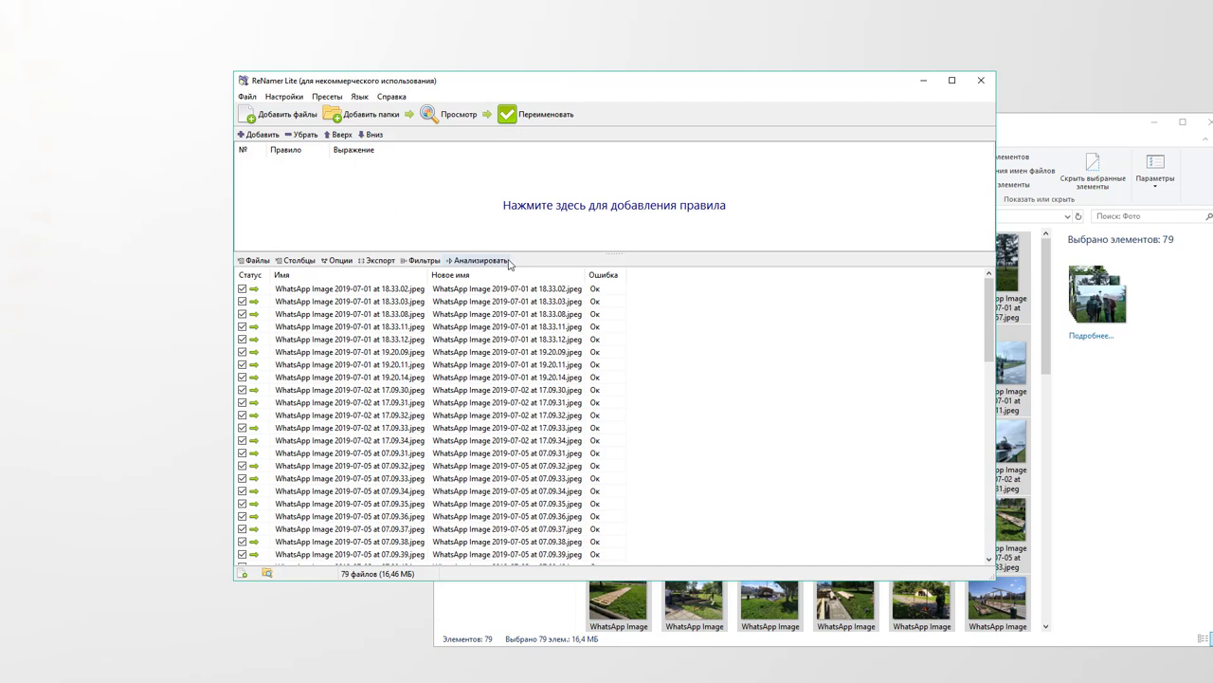
Step: Shrink the rules area slightly and review the full list of added files with their names and new names
{"action": "left_click_drag", "start_coordinate": [540, 252], "coordinate": [541, 224]}
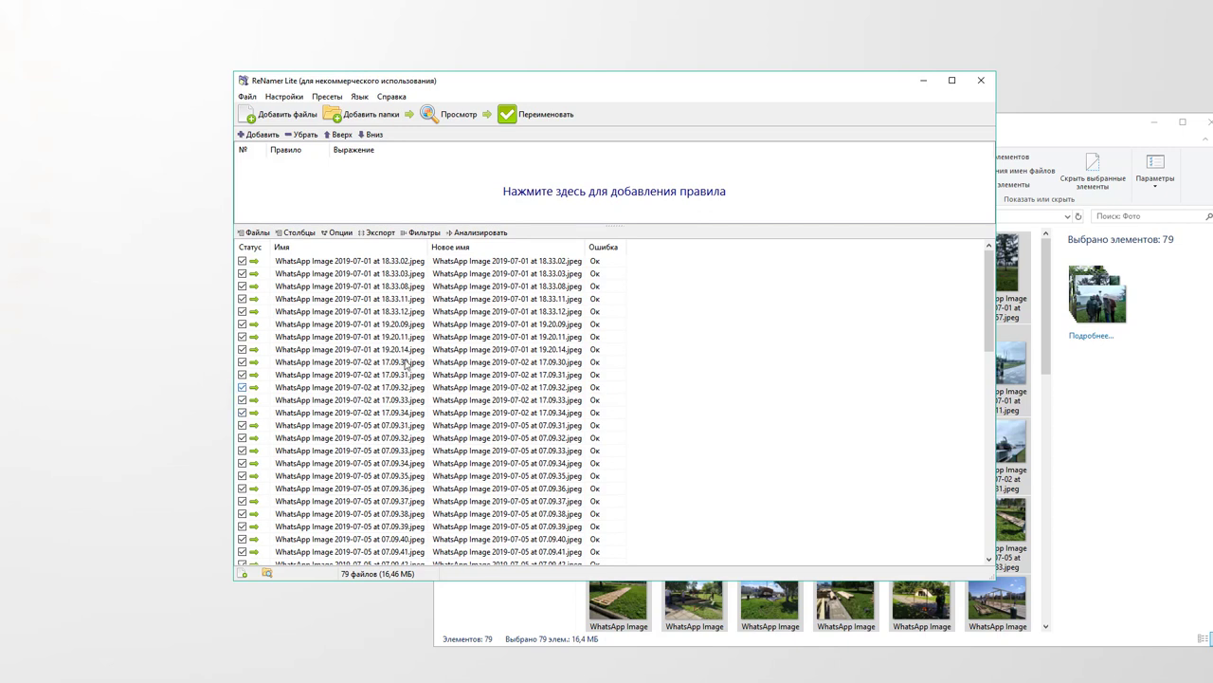
{"action": "scroll", "coordinate": [393, 422], "scroll_direction": "down", "scroll_amount": 12}
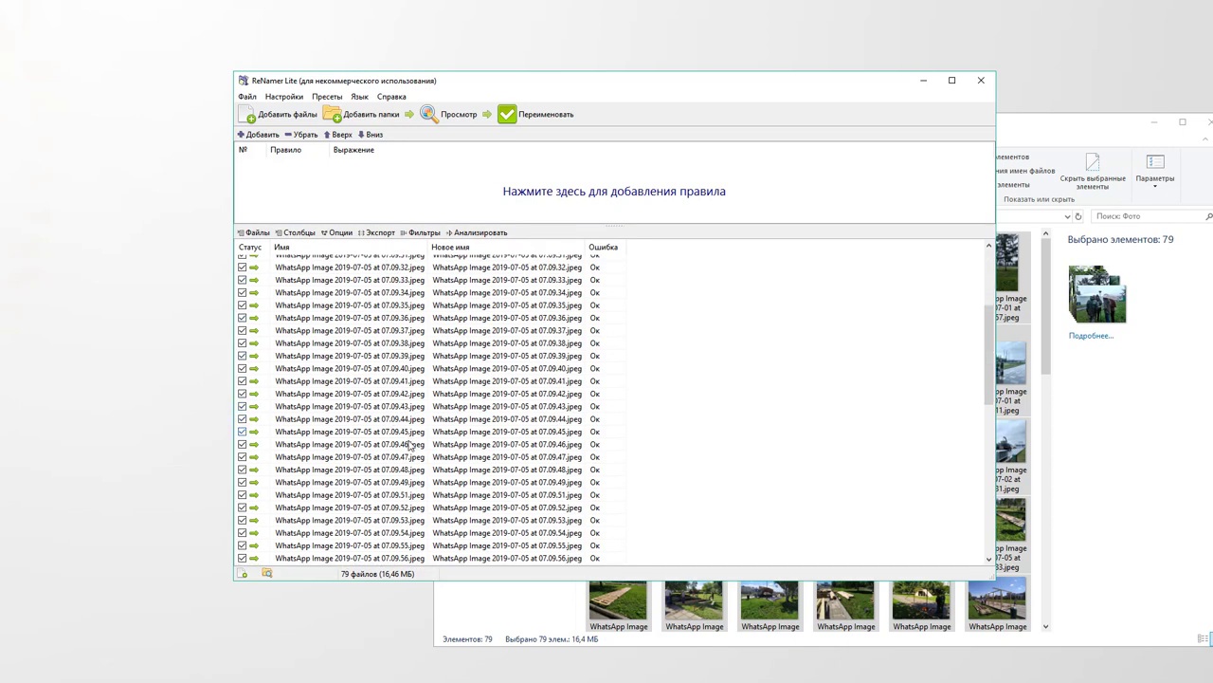
{"action": "scroll", "coordinate": [417, 437], "scroll_direction": "down", "scroll_amount": 5}
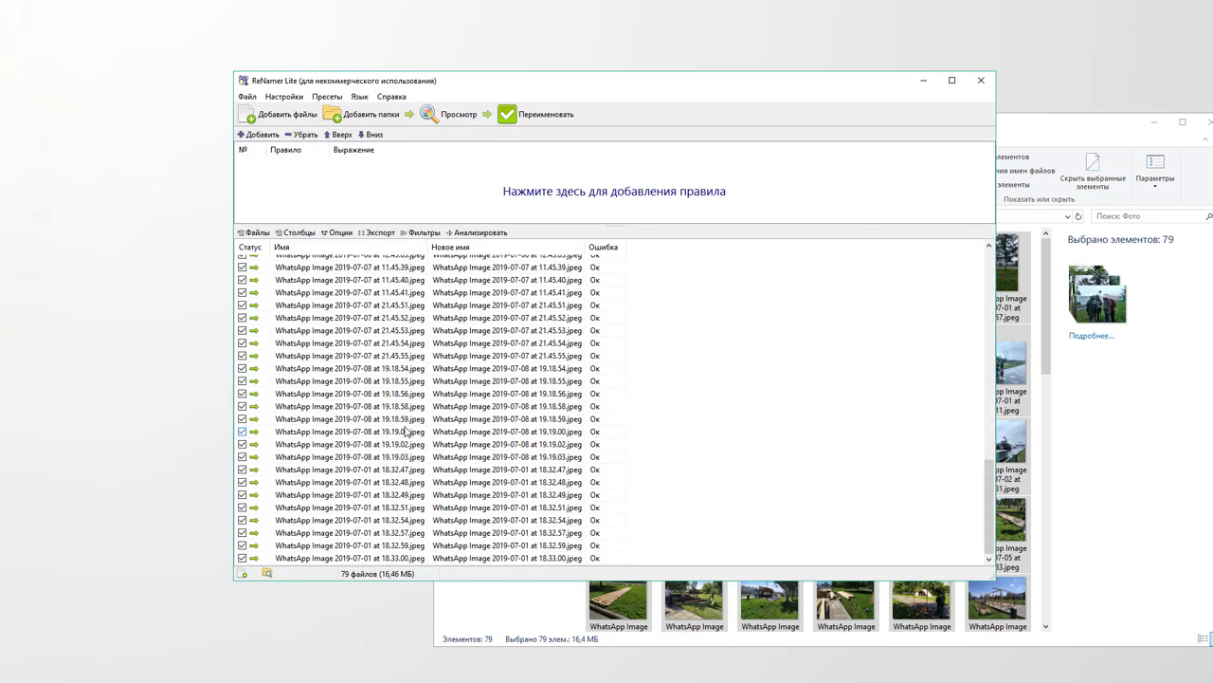
{"action": "scroll", "coordinate": [407, 432], "scroll_direction": "up", "scroll_amount": 12}
{"action": "scroll", "coordinate": [406, 424], "scroll_direction": "up", "scroll_amount": 6}
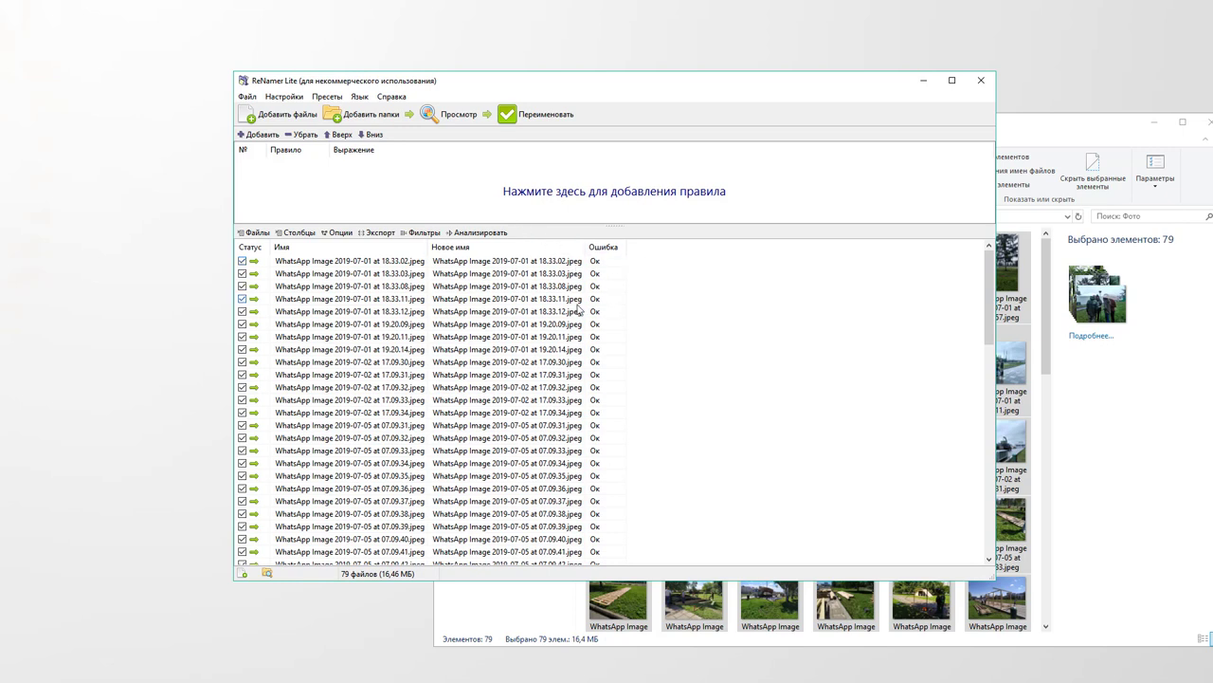
Step: Add an Удалить rule that removes 1 character starting at position 15, with the extension skipped
{"action": "left_click", "coordinate": [263, 137]}
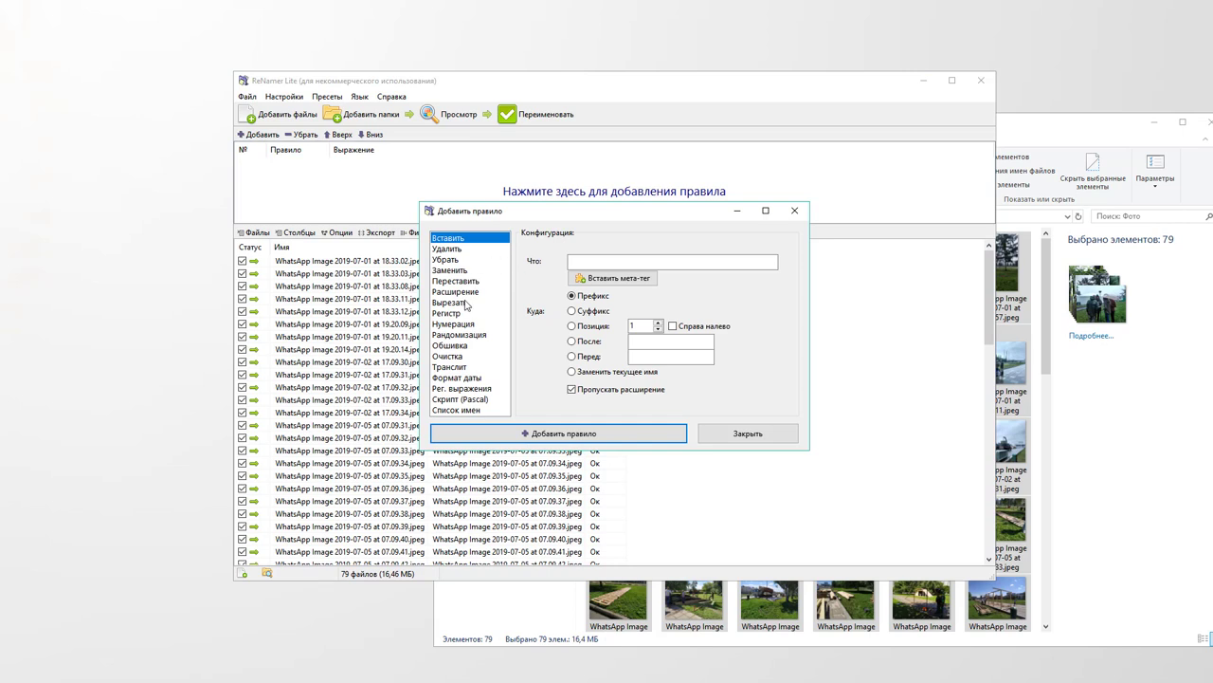
{"action": "left_click", "coordinate": [459, 413]}
{"action": "left_click", "coordinate": [456, 336]}
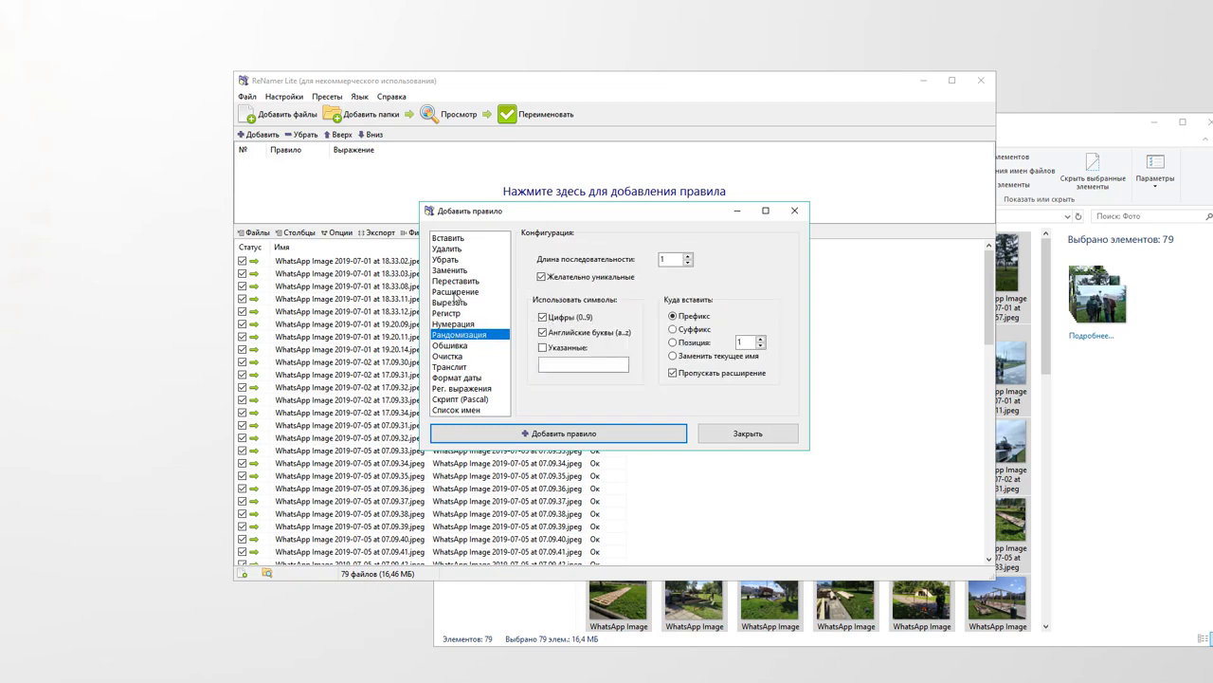
{"action": "left_click", "coordinate": [456, 296]}
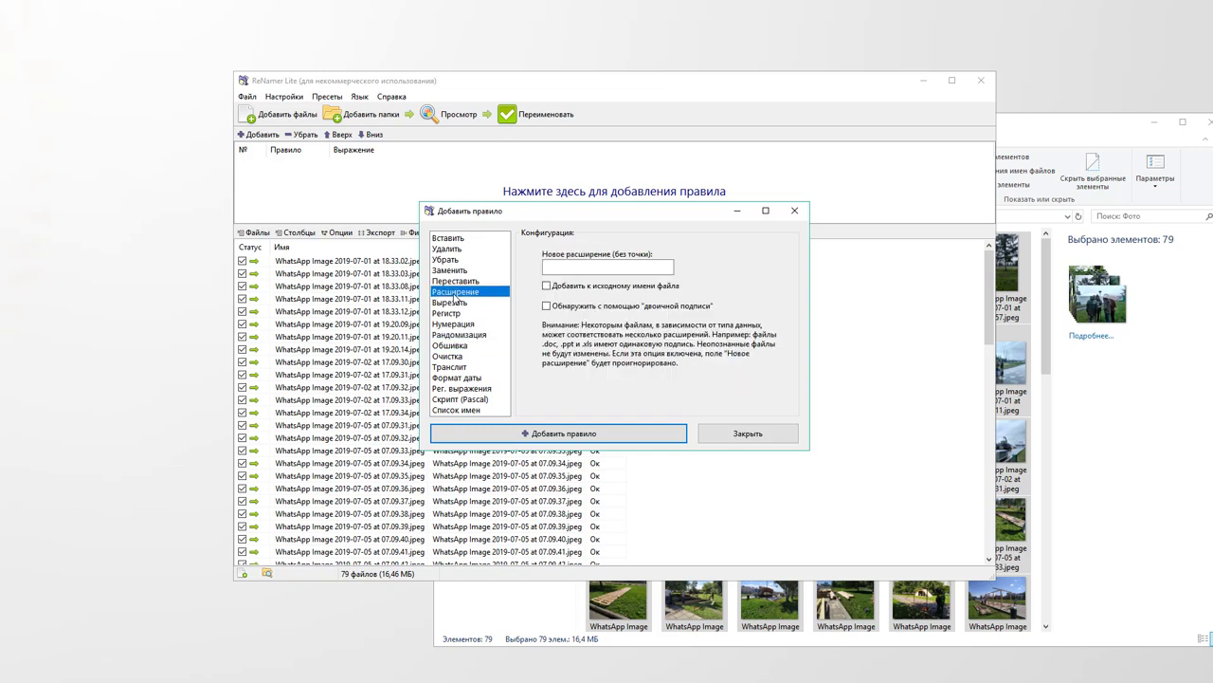
{"action": "left_click", "coordinate": [456, 240]}
{"action": "left_click", "coordinate": [451, 249]}
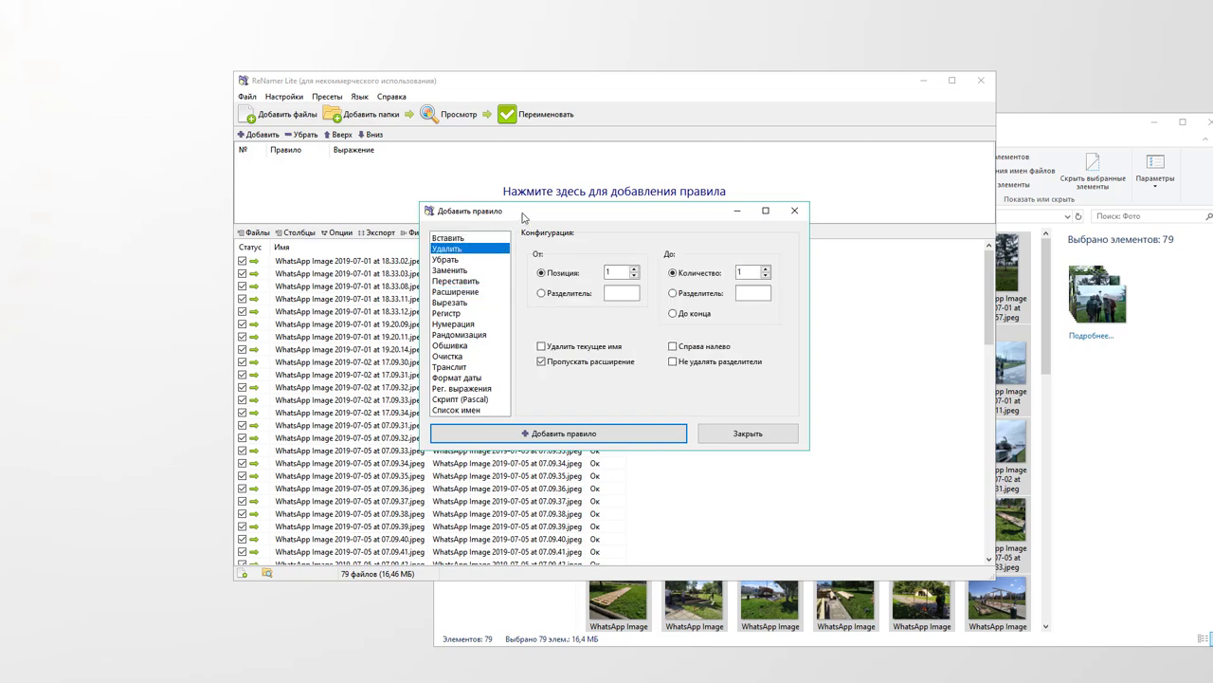
{"action": "left_click_drag", "start_coordinate": [536, 218], "coordinate": [720, 237]}
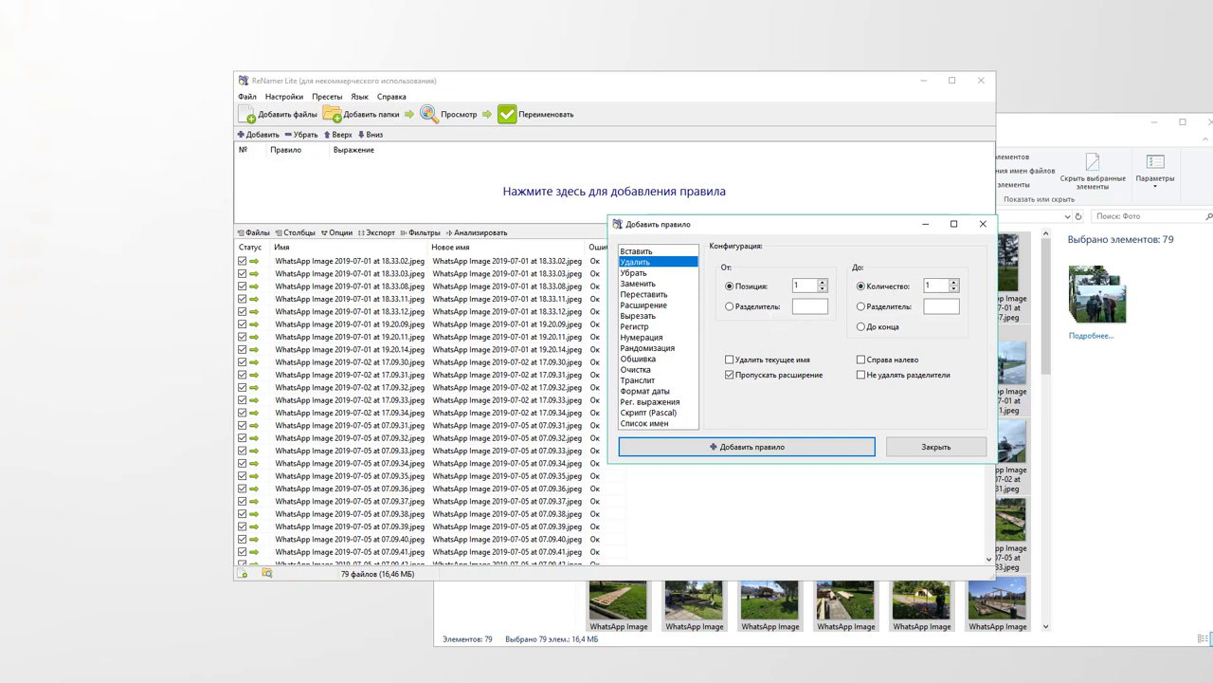
{"action": "left_click", "coordinate": [801, 286]}
{"action": "double_click", "coordinate": [802, 285]}
{"action": "left_click", "coordinate": [780, 446]}
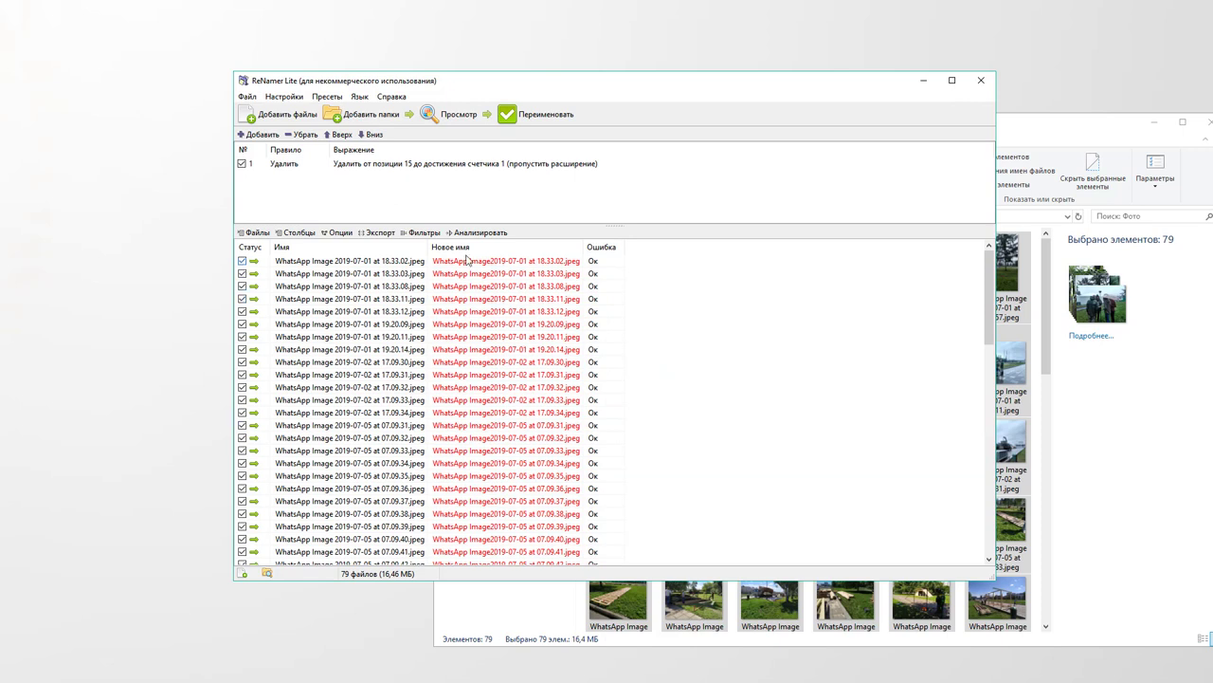
Step: Edit the Удалить rule so that its count (Количество) is 15 characters, and save it
{"action": "left_click", "coordinate": [322, 167]}
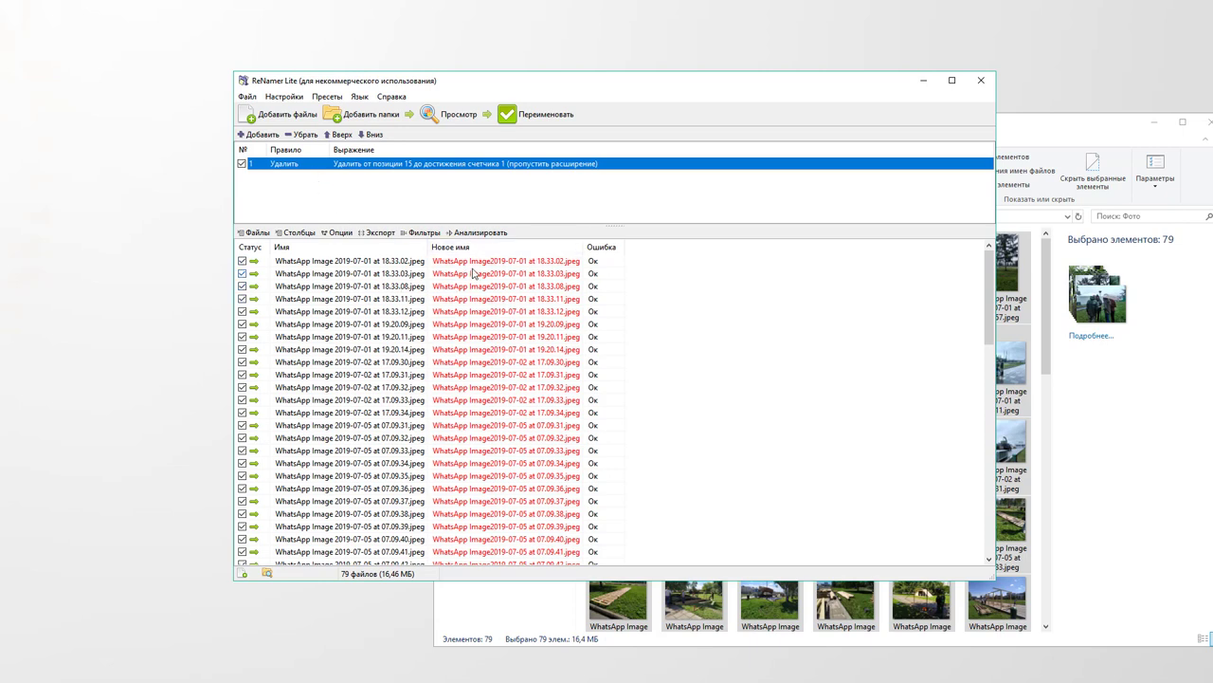
{"action": "double_click", "coordinate": [346, 167]}
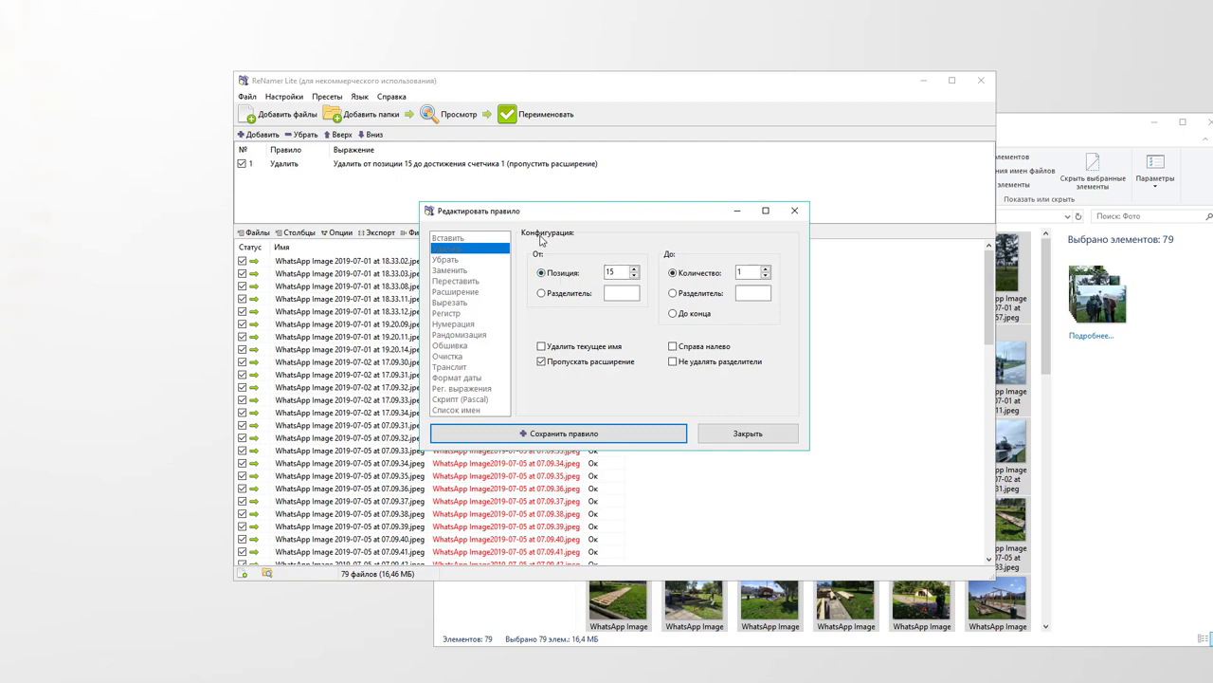
{"action": "double_click", "coordinate": [614, 272]}
{"action": "key", "text": "BackSpace"}
{"action": "left_click", "coordinate": [746, 272]}
{"action": "type", "text": "5"}
{"action": "left_click", "coordinate": [606, 435]}
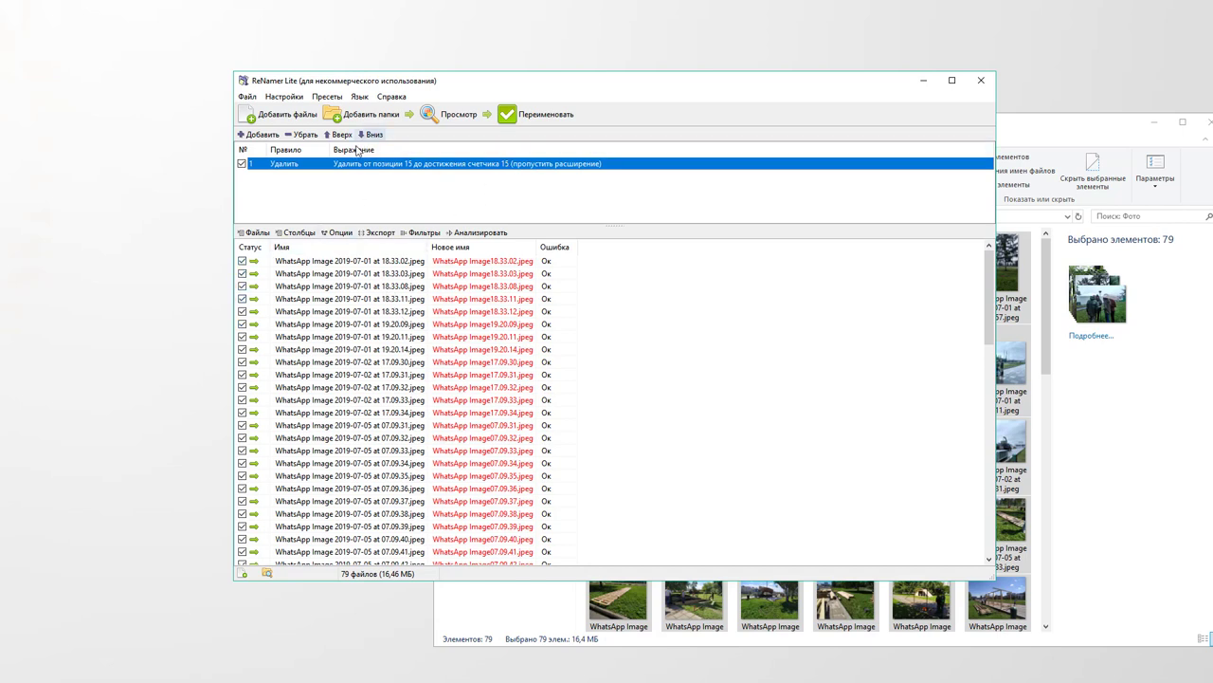
Step: Set the Удалить rule's start position (Позиция) to 1 and save the rule
{"action": "double_click", "coordinate": [319, 168]}
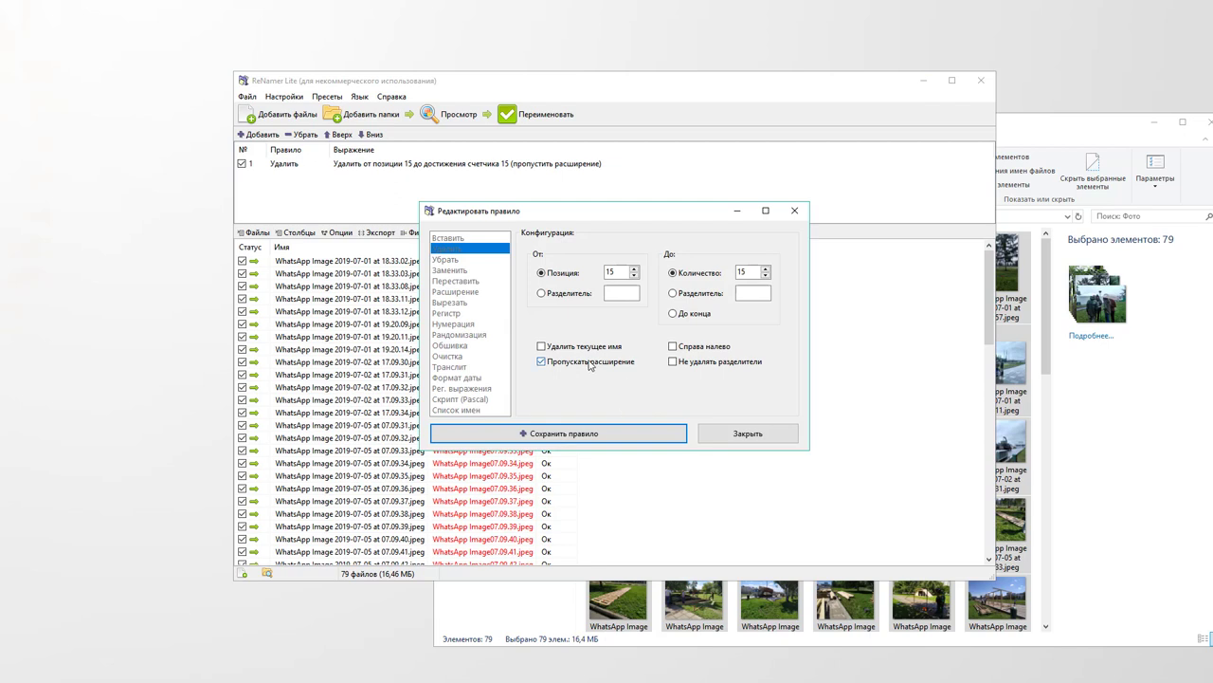
{"action": "left_click", "coordinate": [574, 274]}
{"action": "type", "text": "1"}
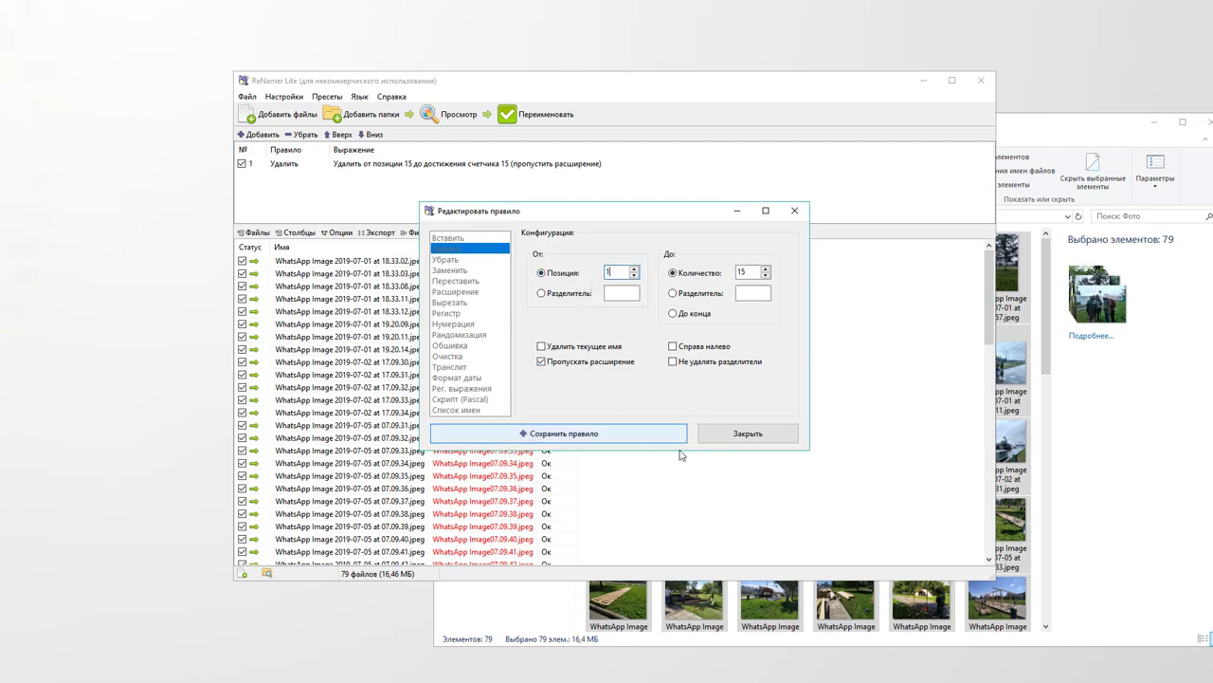
{"action": "left_click", "coordinate": [634, 436]}
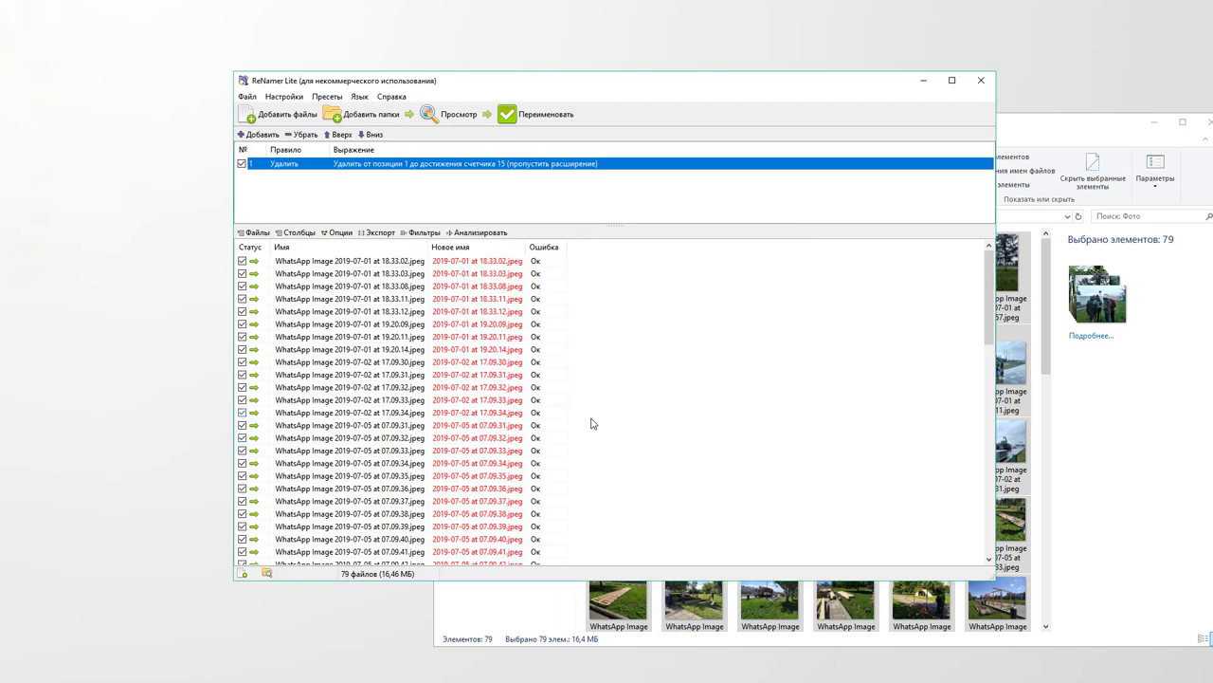
{"action": "double_click", "coordinate": [313, 168]}
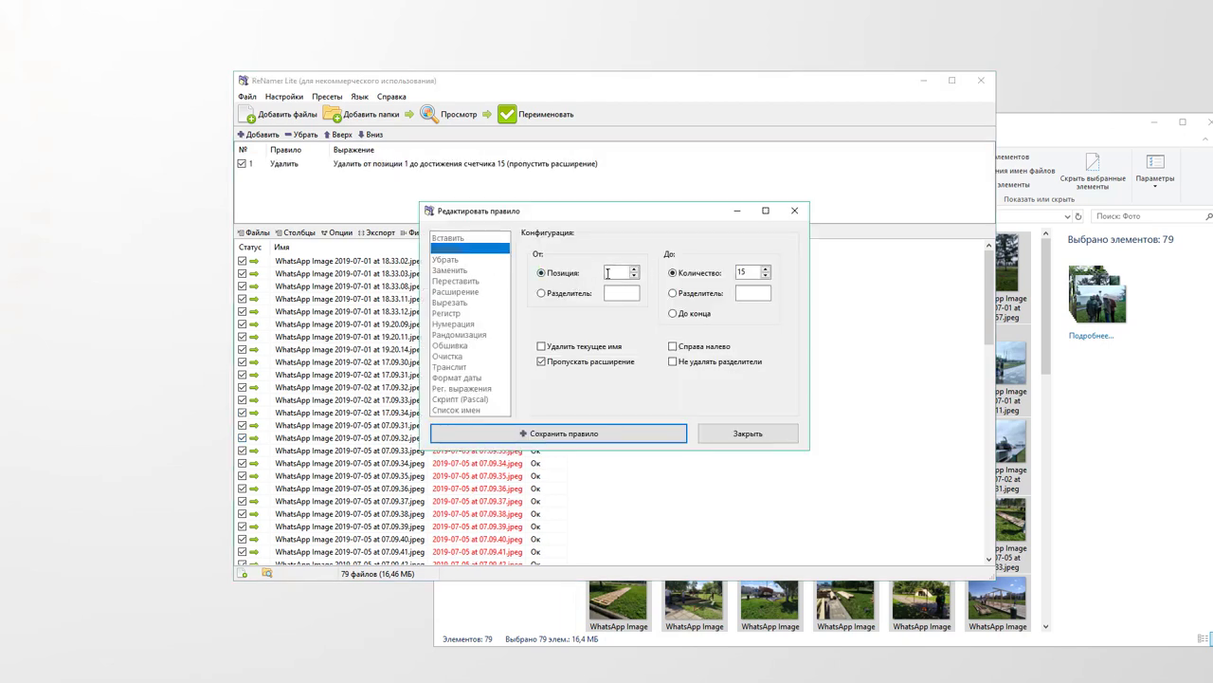
{"action": "left_click", "coordinate": [729, 429]}
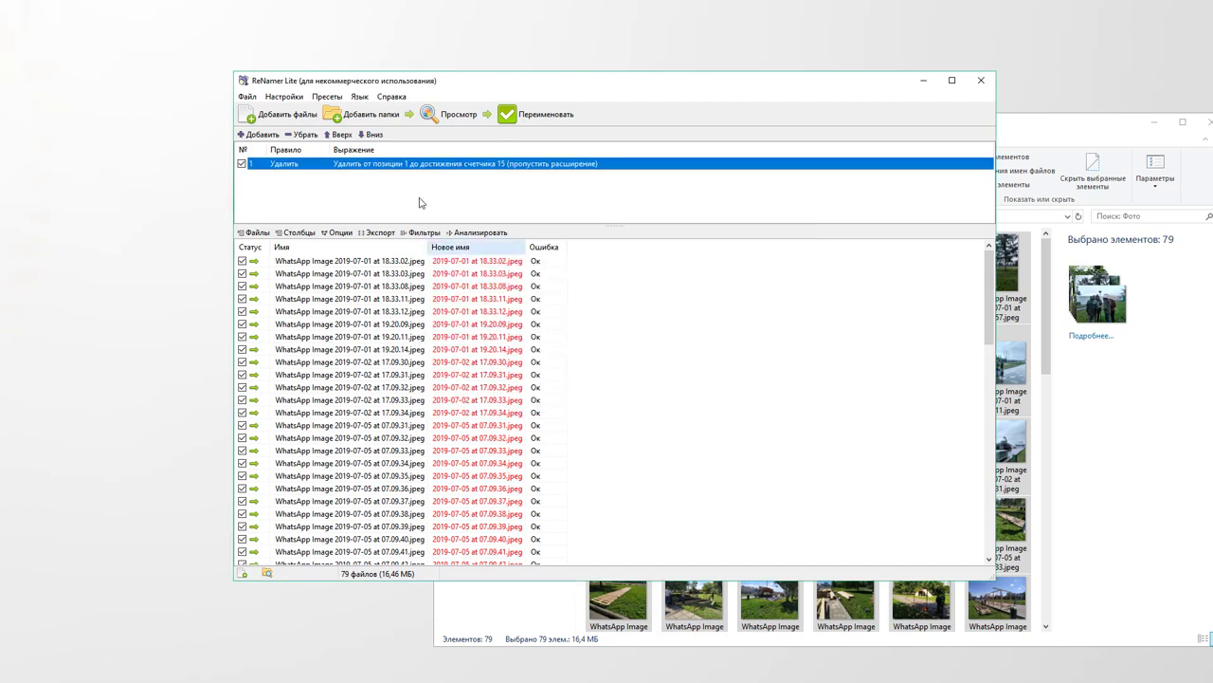
Step: Replace the current Удалить rule with a new one that deletes 15 characters from position 1, with the extension skipped
{"action": "right_click", "coordinate": [391, 167]}
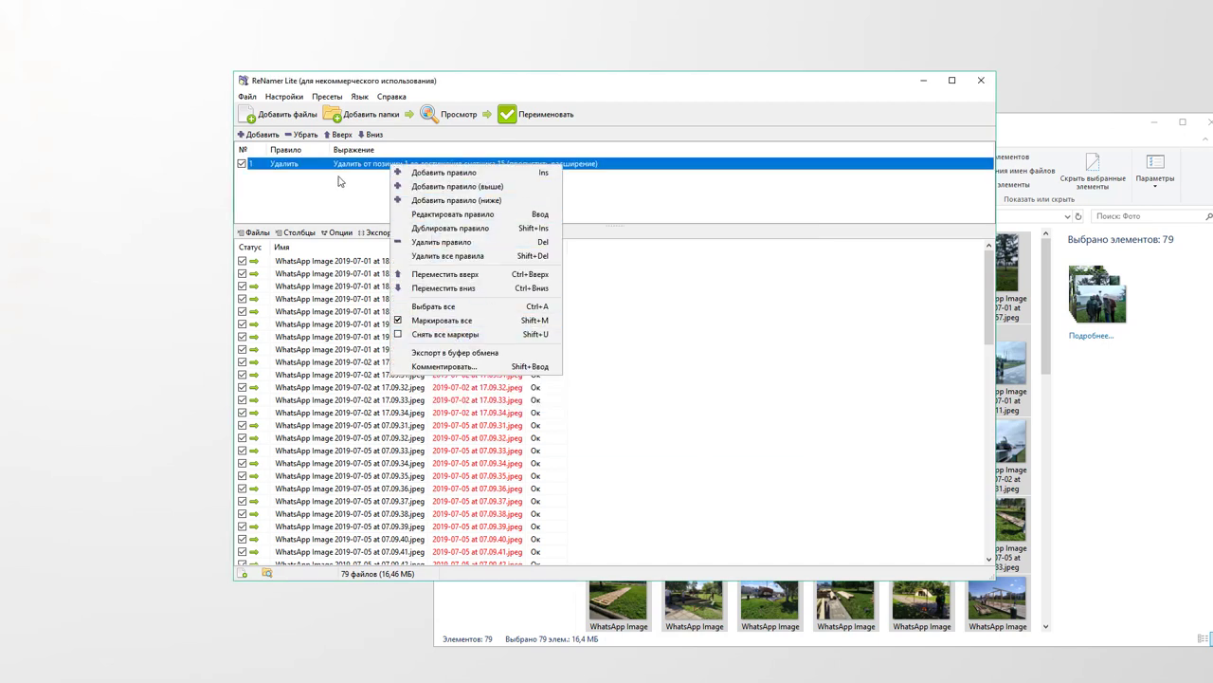
{"action": "left_click", "coordinate": [303, 135]}
{"action": "left_click", "coordinate": [303, 134]}
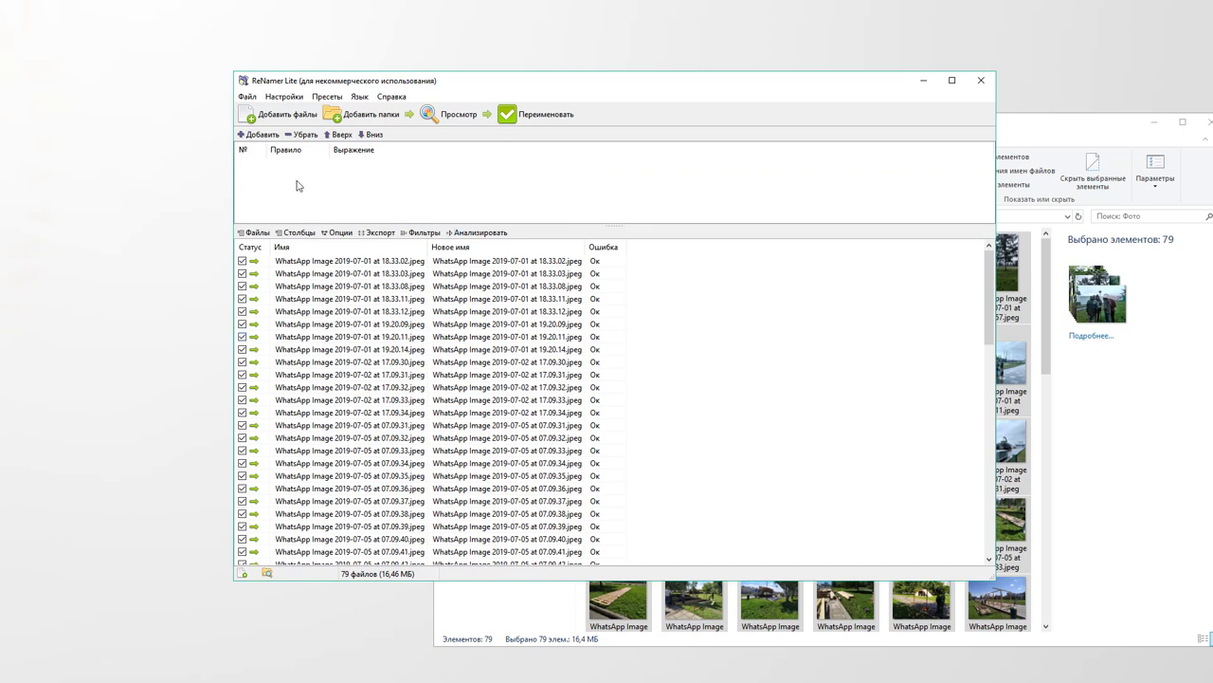
{"action": "left_click", "coordinate": [259, 135]}
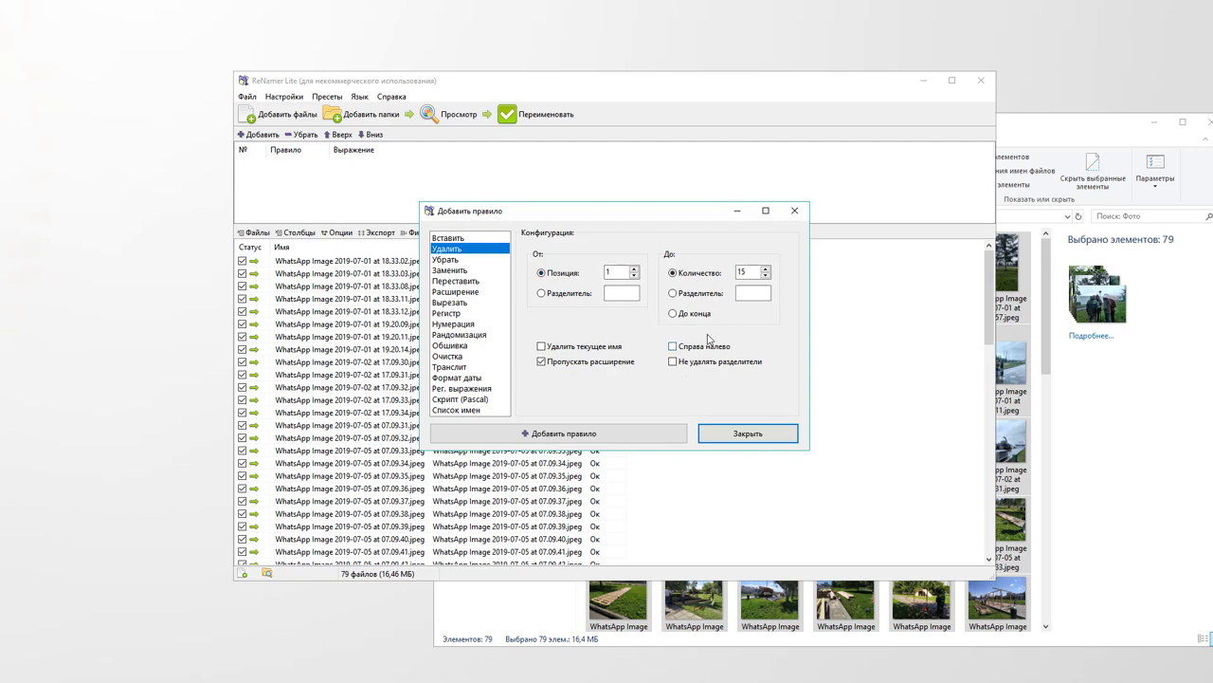
{"action": "left_click", "coordinate": [753, 272]}
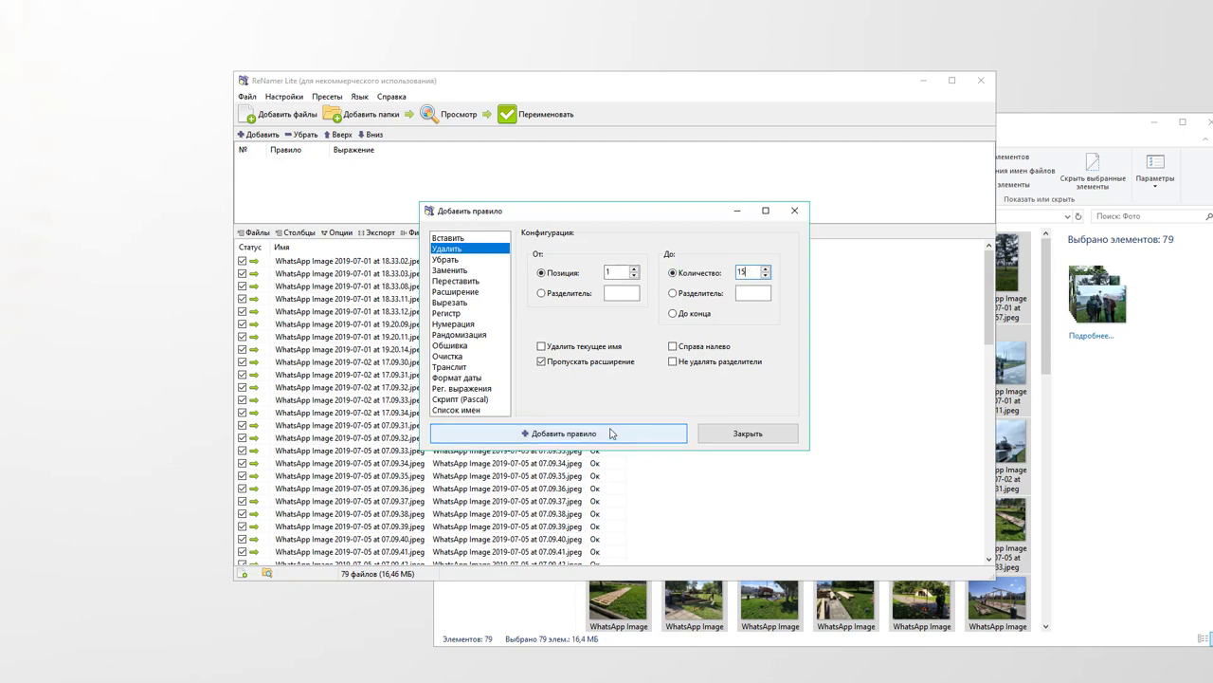
{"action": "left_click", "coordinate": [560, 433]}
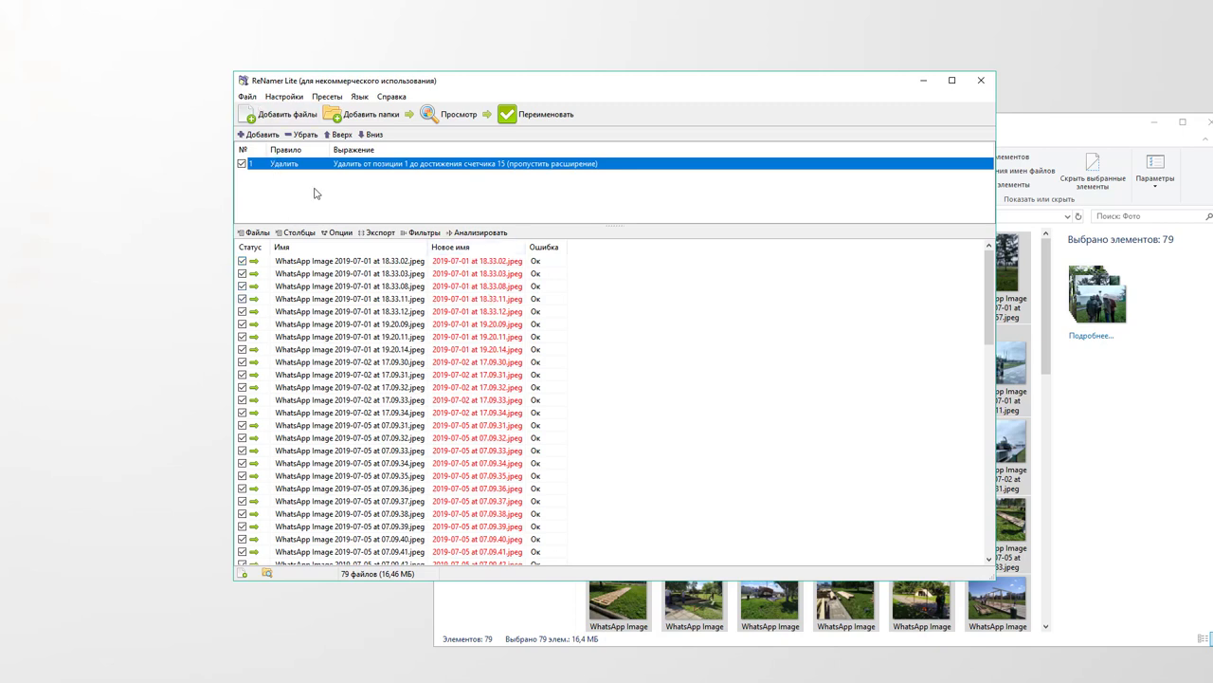
Step: Try a second Удалить rule that deletes 12 characters from position 1, counted right to left, with the extension skipped
{"action": "left_click", "coordinate": [258, 135]}
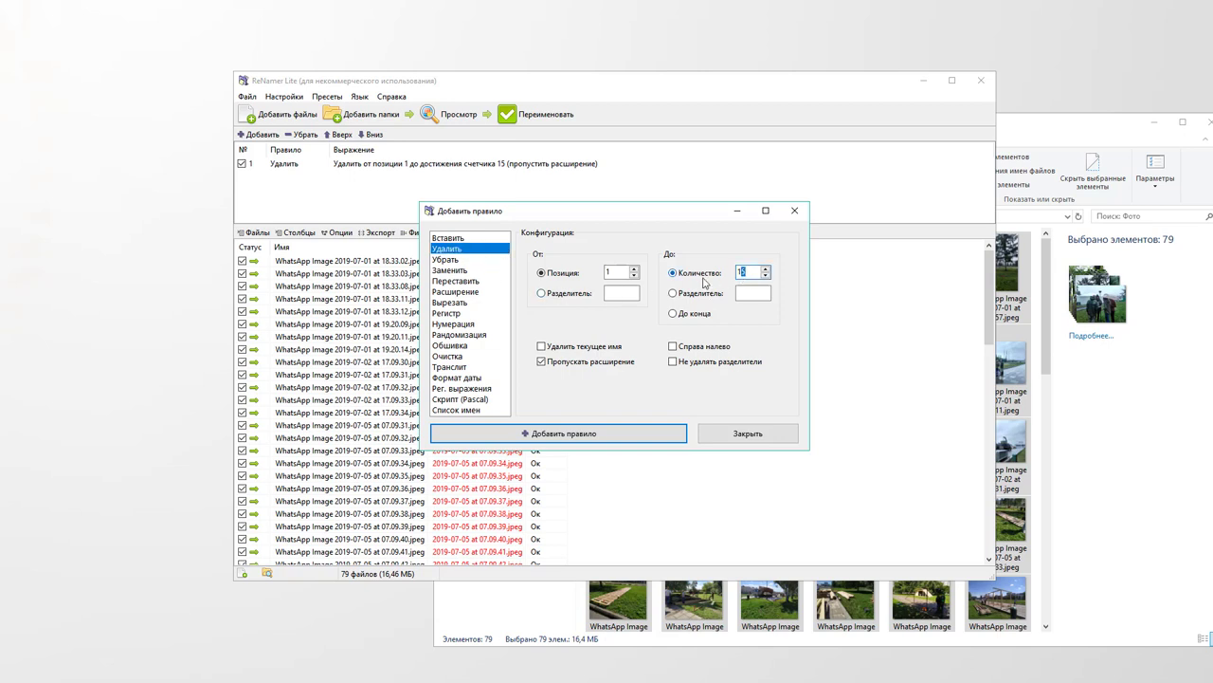
{"action": "type", "text": "12"}
{"action": "left_click", "coordinate": [695, 351]}
{"action": "left_click", "coordinate": [581, 436]}
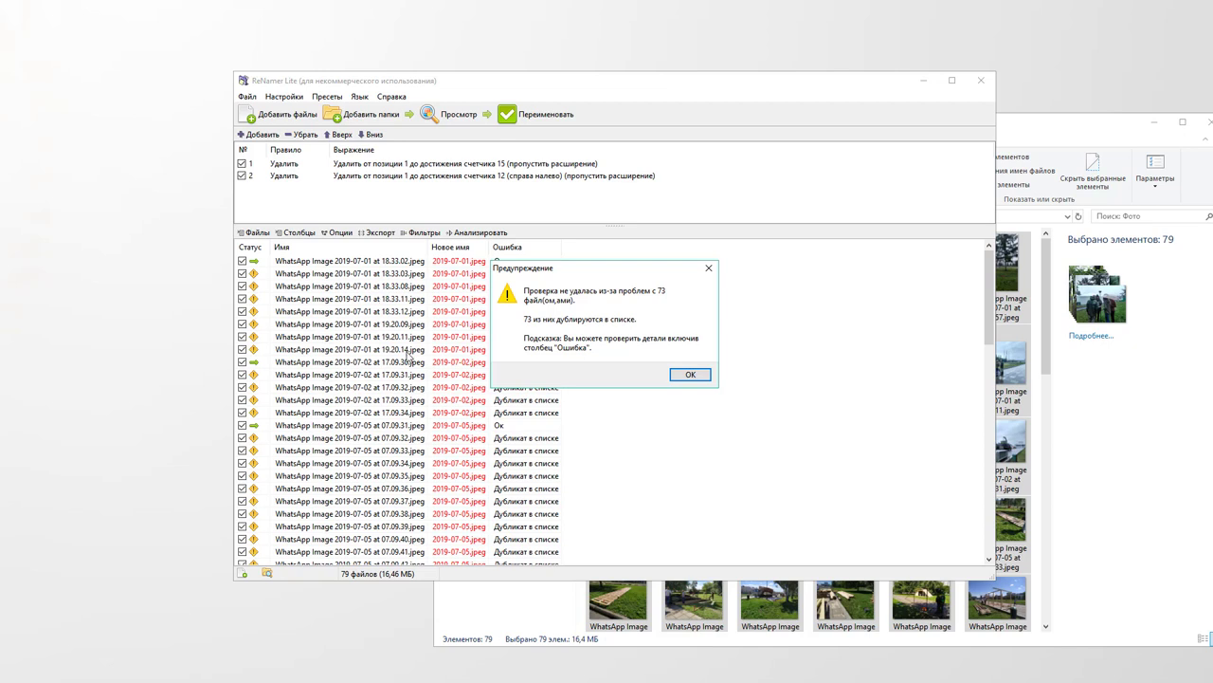
{"action": "left_click", "coordinate": [690, 375]}
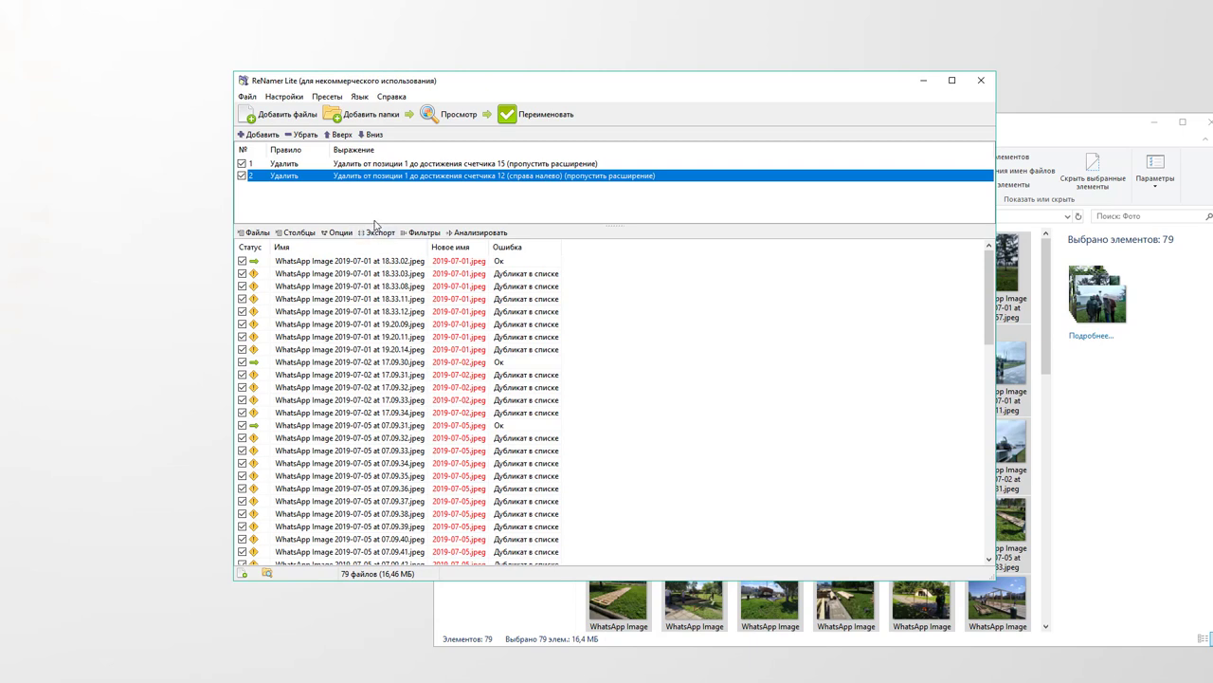
Step: Disable the right-to-left Удалить rule and remove it from the rules list
{"action": "left_click", "coordinate": [242, 177]}
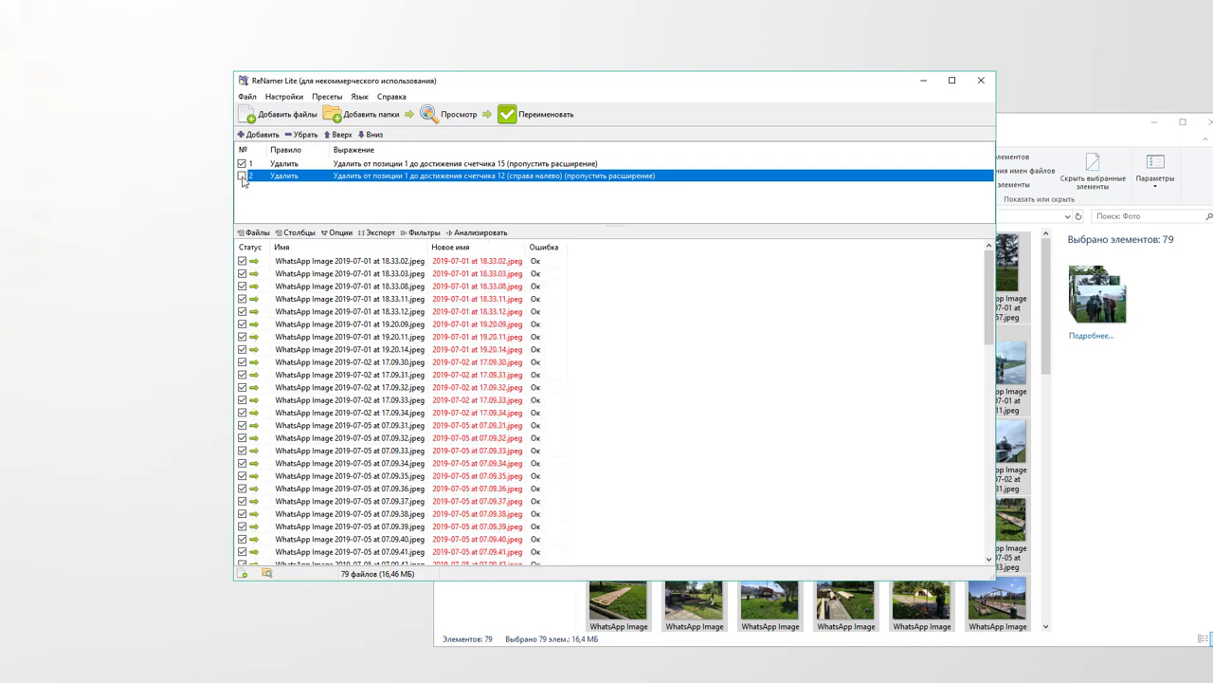
{"action": "left_click", "coordinate": [302, 135]}
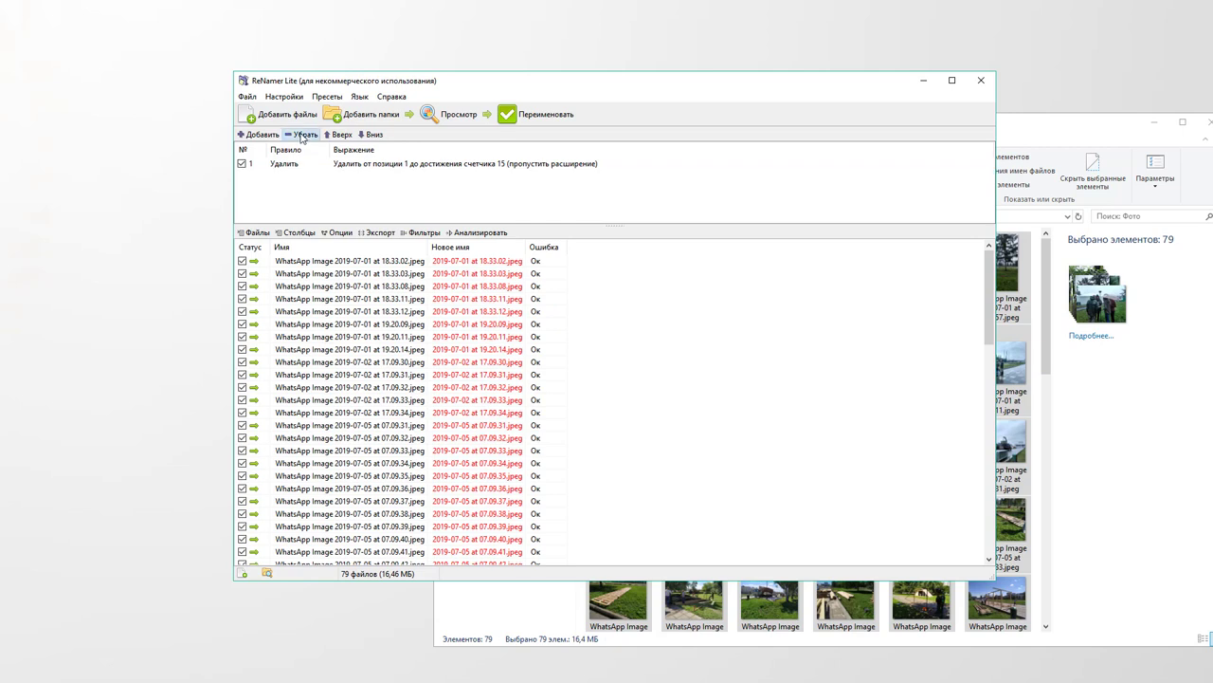
Step: Add a Заменить rule that replaces every " at " with "-" in the names, with the extension skipped
{"action": "left_click", "coordinate": [270, 139]}
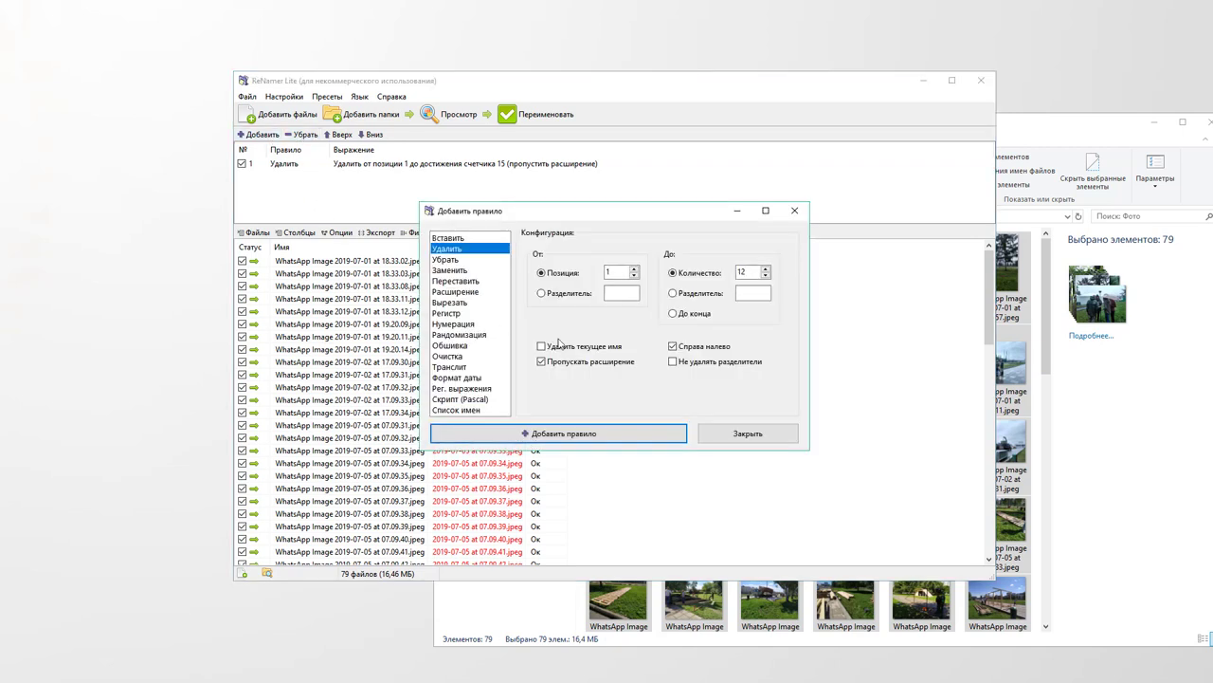
{"action": "left_click_drag", "start_coordinate": [545, 218], "coordinate": [644, 175]}
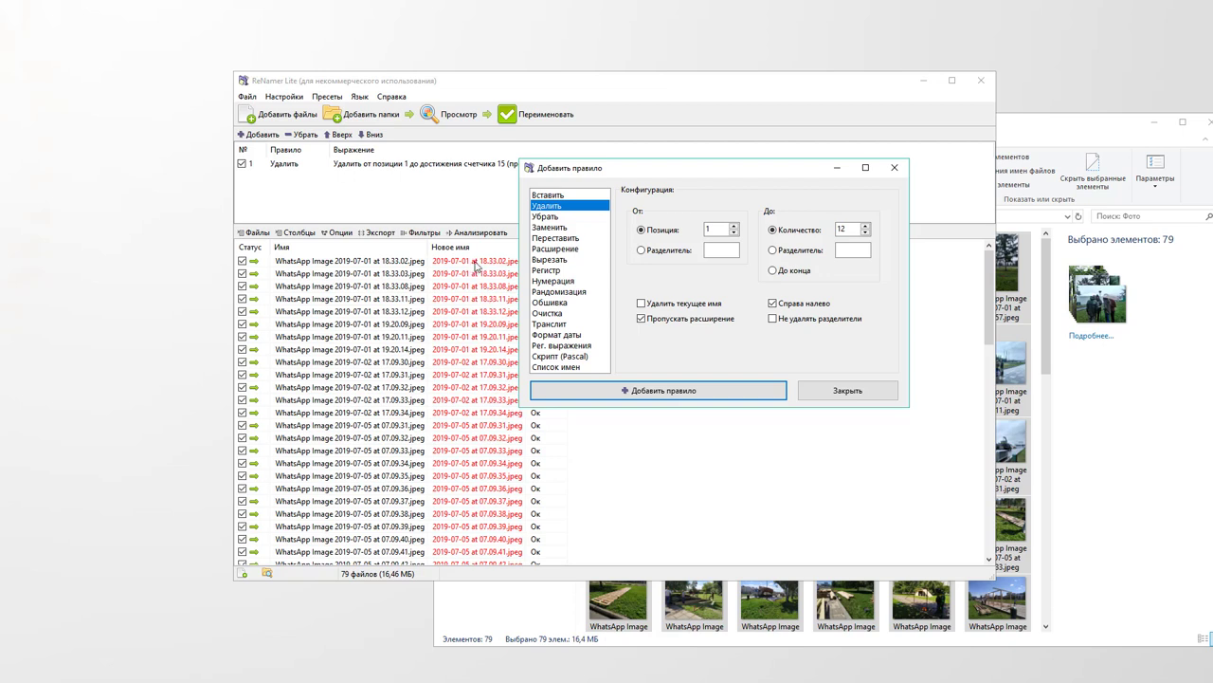
{"action": "left_click", "coordinate": [550, 228]}
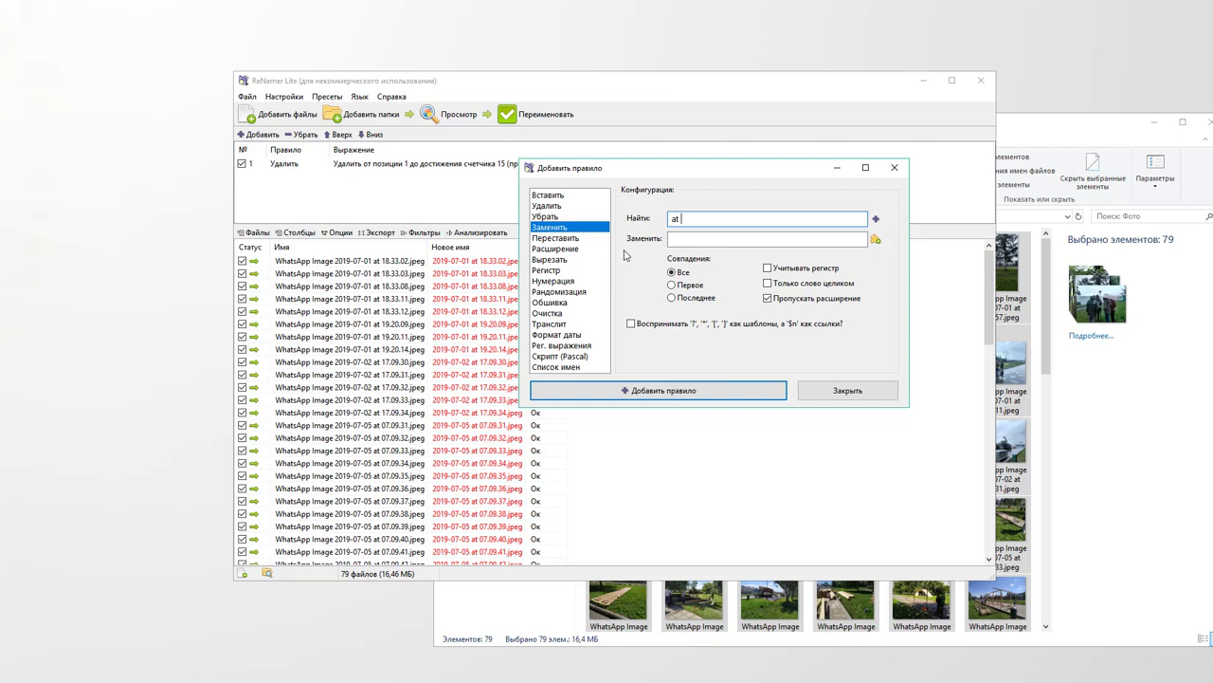
{"action": "left_click", "coordinate": [681, 237]}
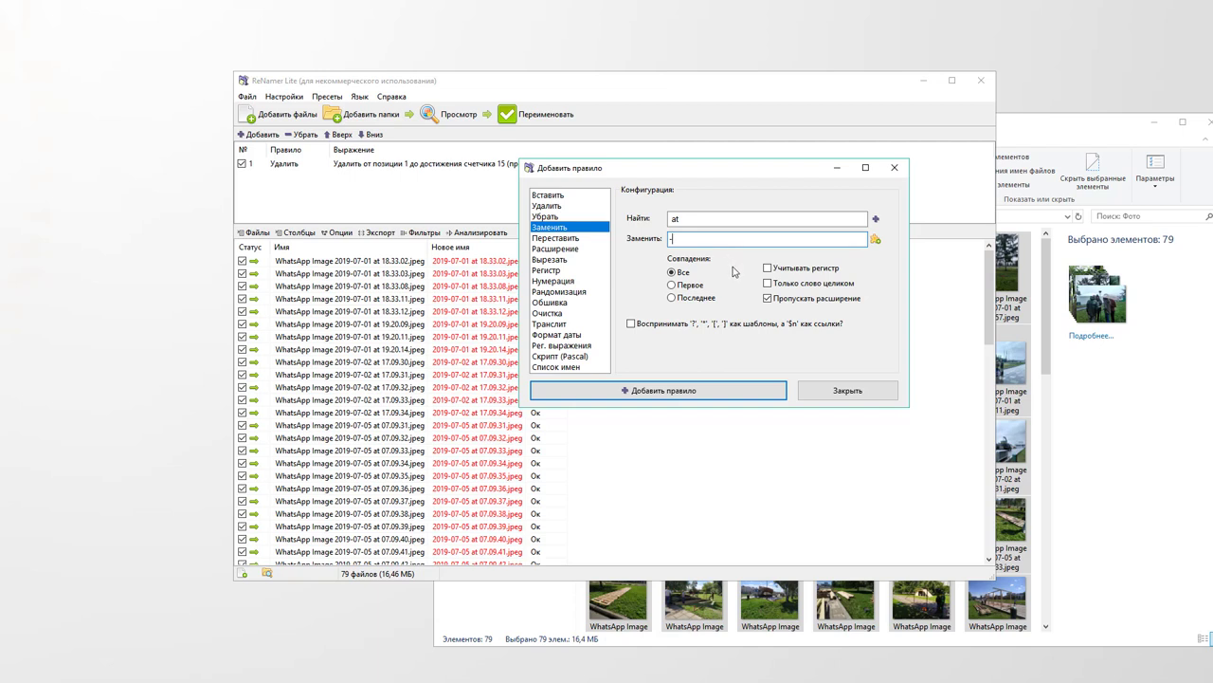
{"action": "left_click", "coordinate": [681, 392]}
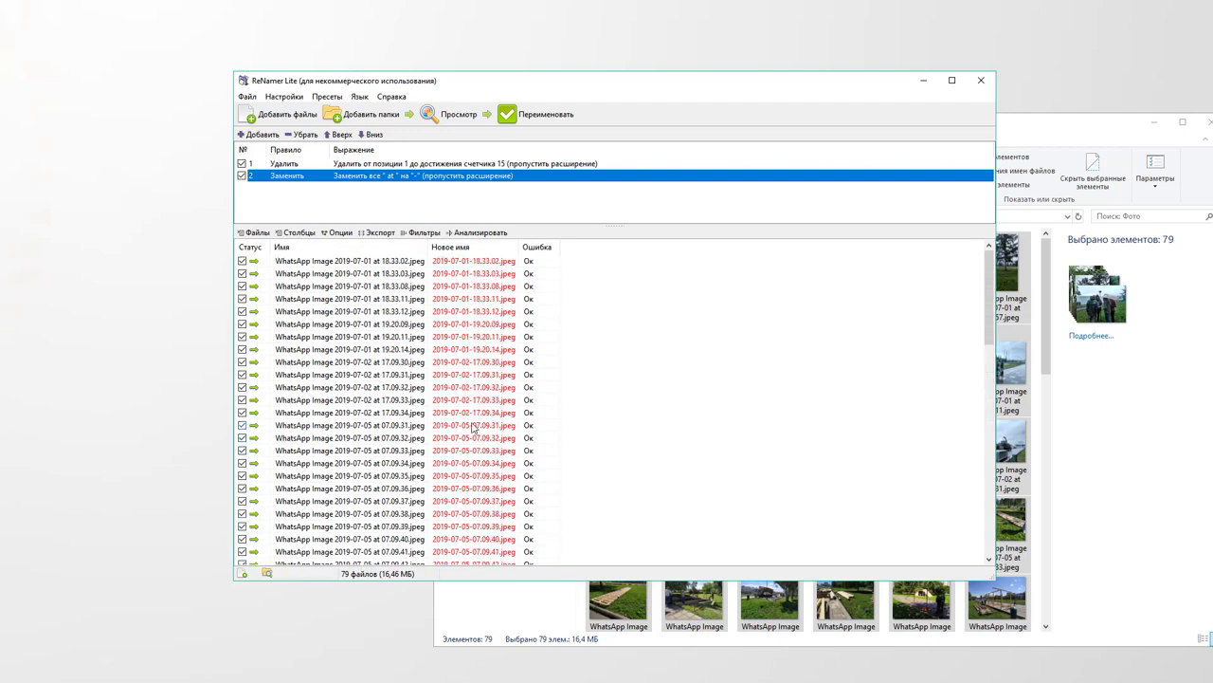
{"action": "left_click", "coordinate": [507, 205]}
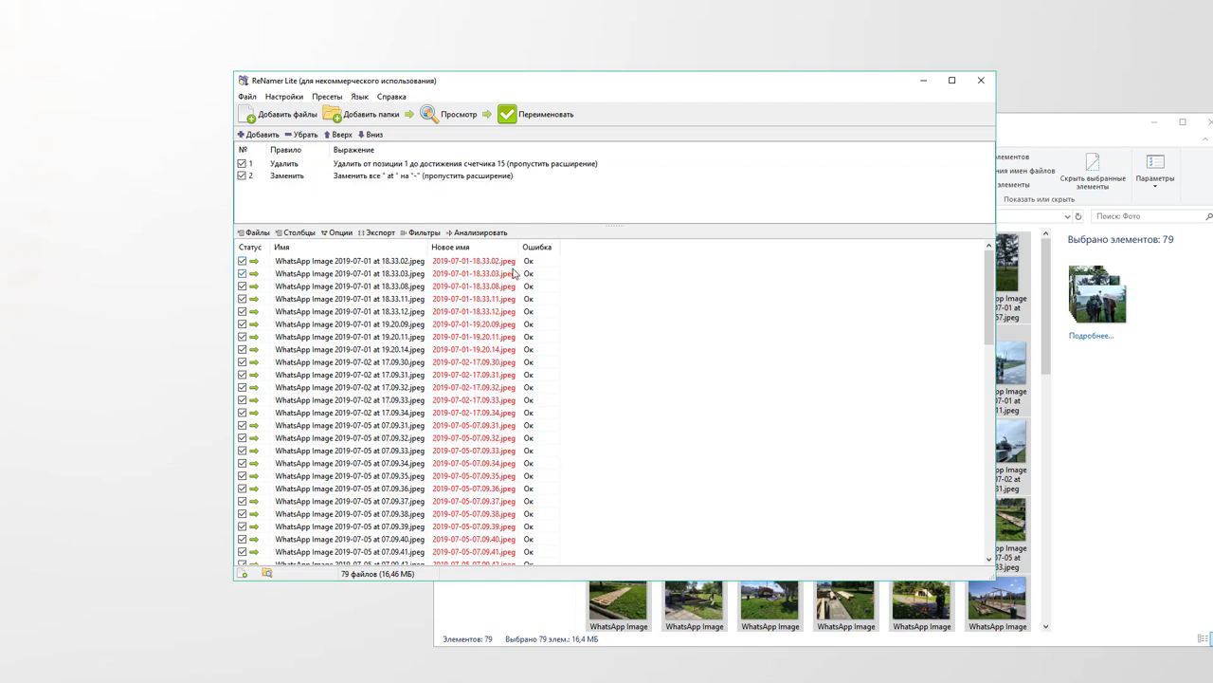
Step: Add a Расширение rule that changes the file extension to jpg, and check the new names in the file list
{"action": "left_click", "coordinate": [265, 136]}
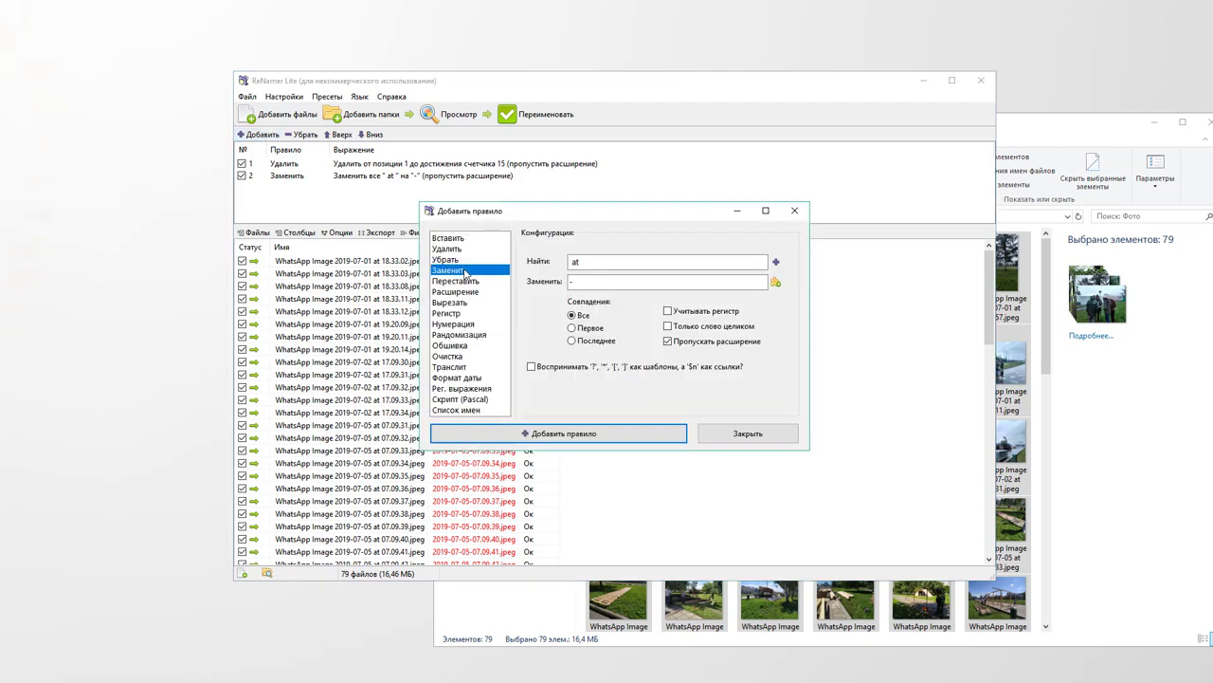
{"action": "left_click", "coordinate": [462, 292]}
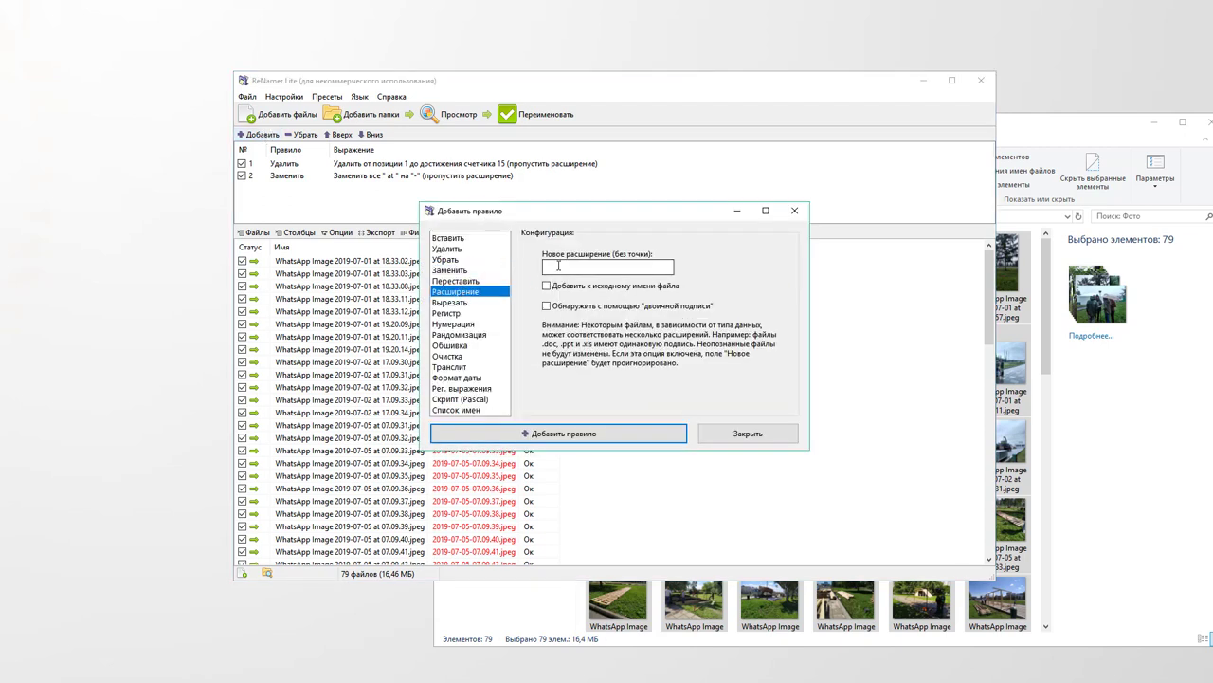
{"action": "left_click", "coordinate": [557, 267]}
{"action": "left_click", "coordinate": [572, 433]}
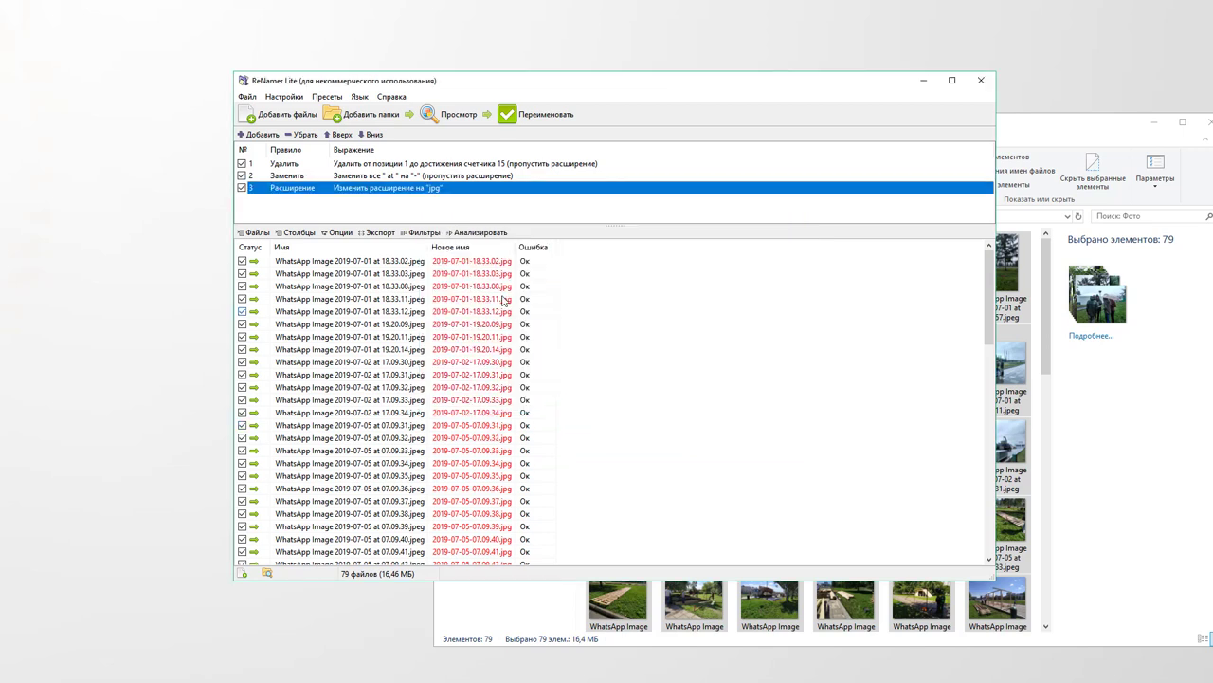
{"action": "scroll", "coordinate": [510, 511], "scroll_direction": "down", "scroll_amount": 18}
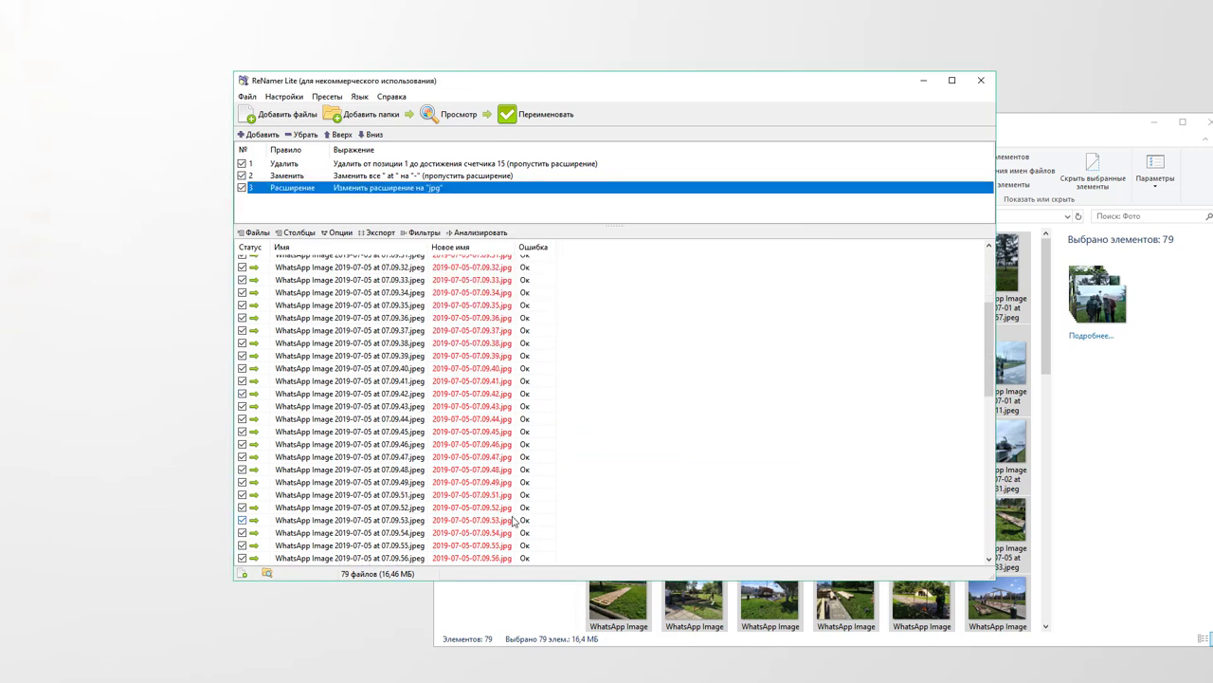
{"action": "scroll", "coordinate": [510, 524], "scroll_direction": "up", "scroll_amount": 18}
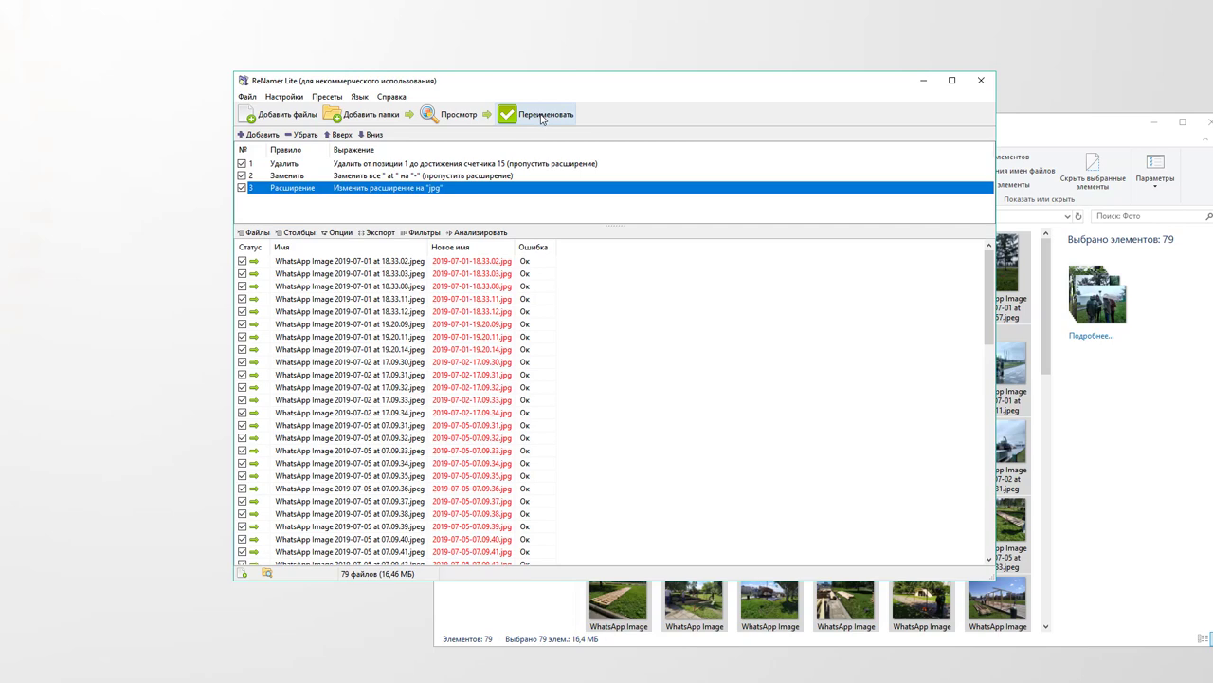
Step: Switch to the Фото folder in File Explorer and display its files in the Список layout
{"action": "left_click", "coordinate": [1028, 116]}
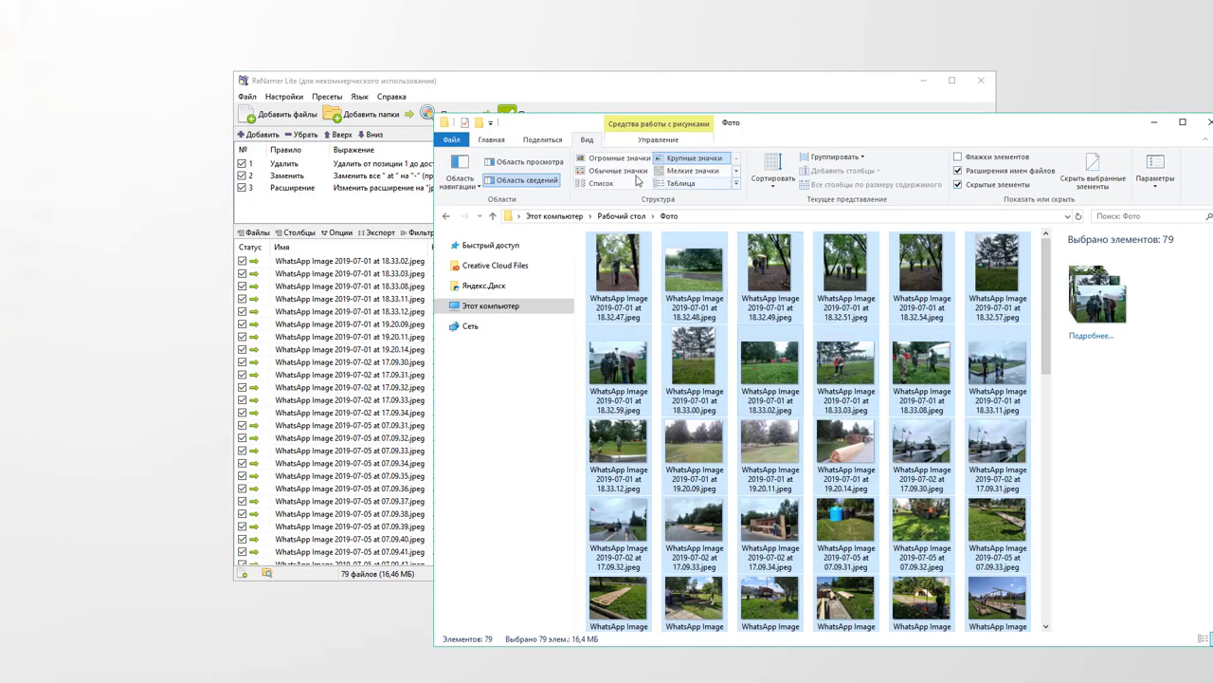
{"action": "left_click", "coordinate": [601, 183]}
{"action": "left_click", "coordinate": [770, 371]}
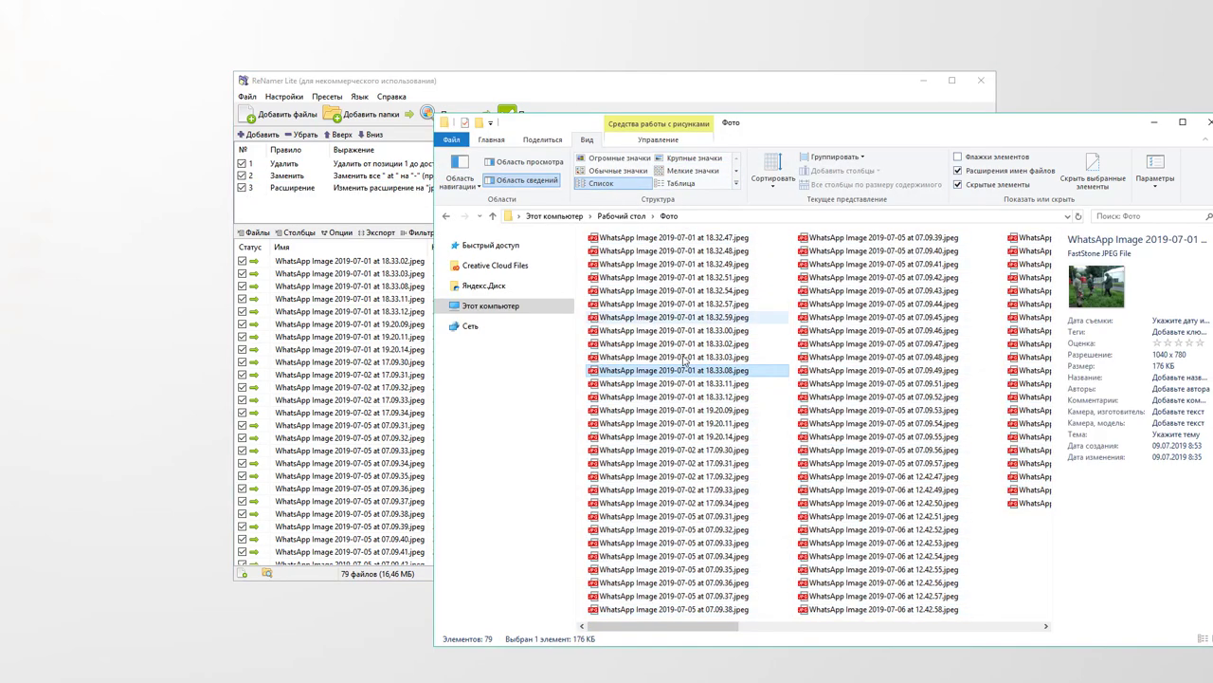
Step: Rearrange the ReNamer Lite and File Explorer windows so both file lists can be seen together
{"action": "left_click", "coordinate": [472, 82]}
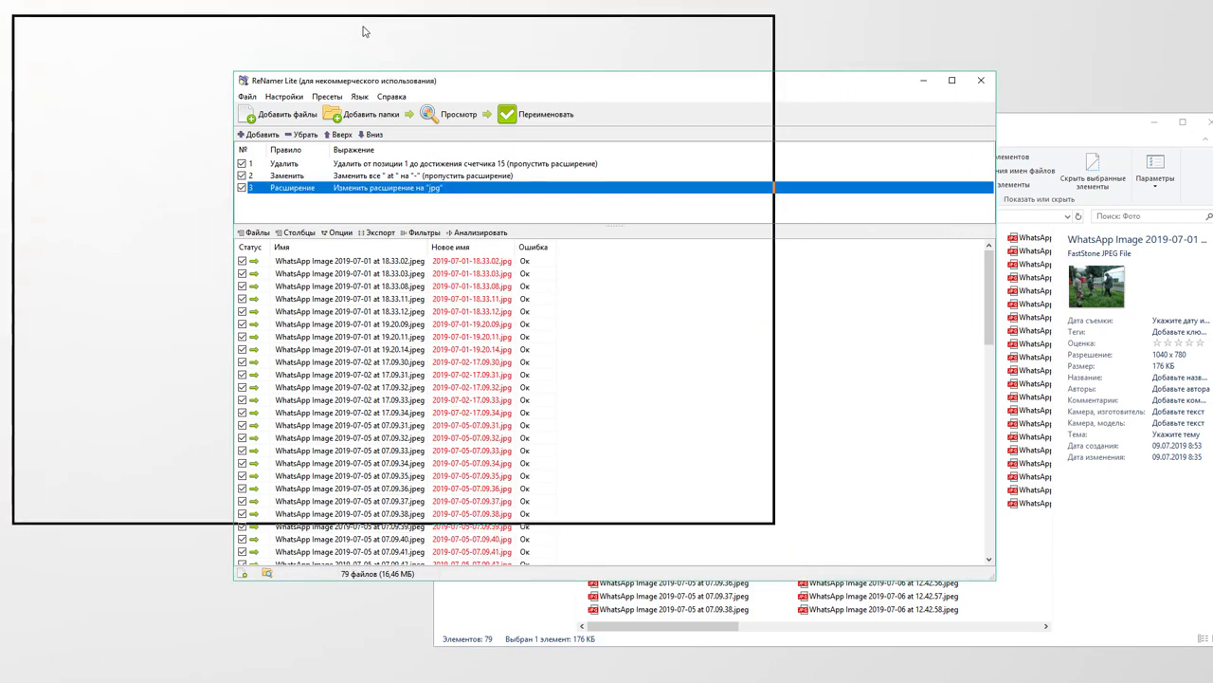
{"action": "left_click_drag", "start_coordinate": [363, 32], "coordinate": [358, 25]}
{"action": "left_click", "coordinate": [1062, 121]}
{"action": "left_click_drag", "start_coordinate": [1061, 121], "coordinate": [1062, 92]}
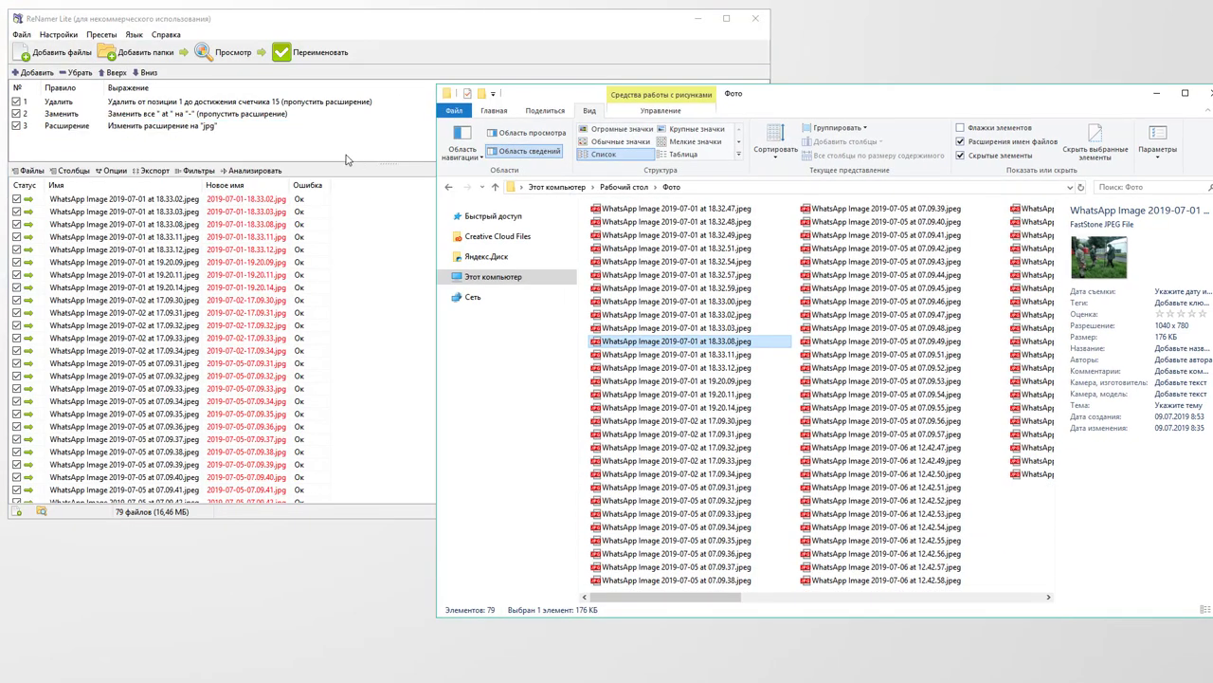
Step: Rename all listed photos with the three rules and bring the Фото folder window to the front
{"action": "left_click", "coordinate": [317, 55]}
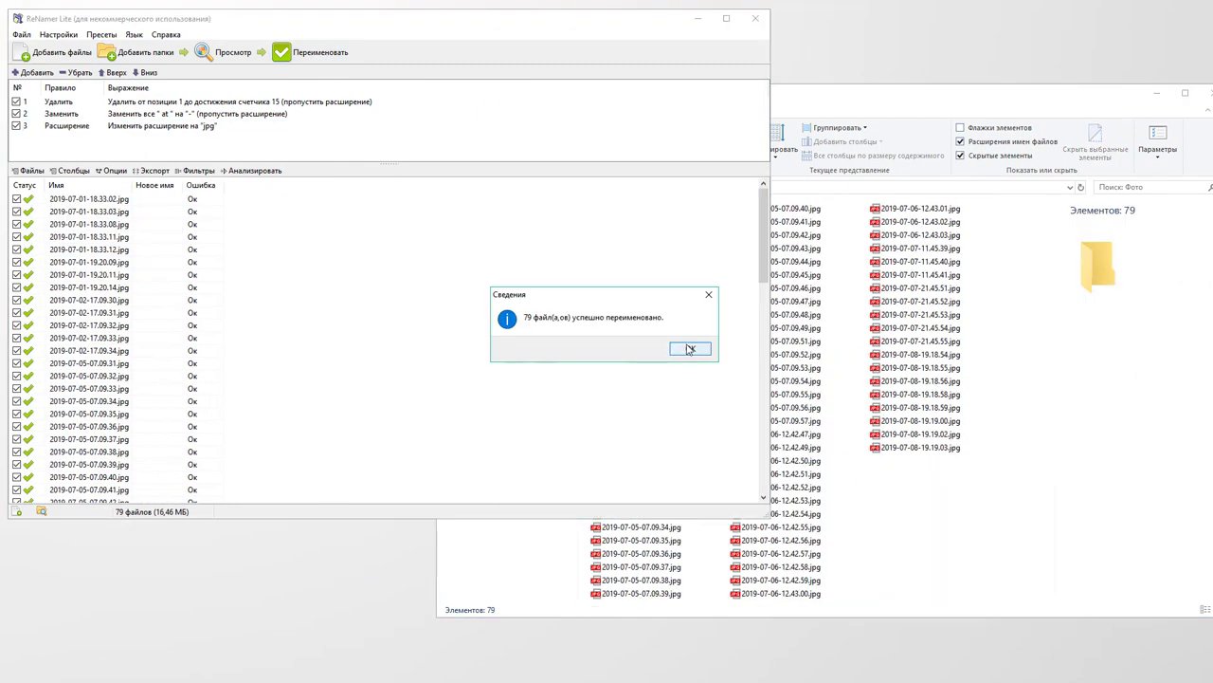
{"action": "left_click", "coordinate": [690, 349]}
{"action": "left_click", "coordinate": [929, 519]}
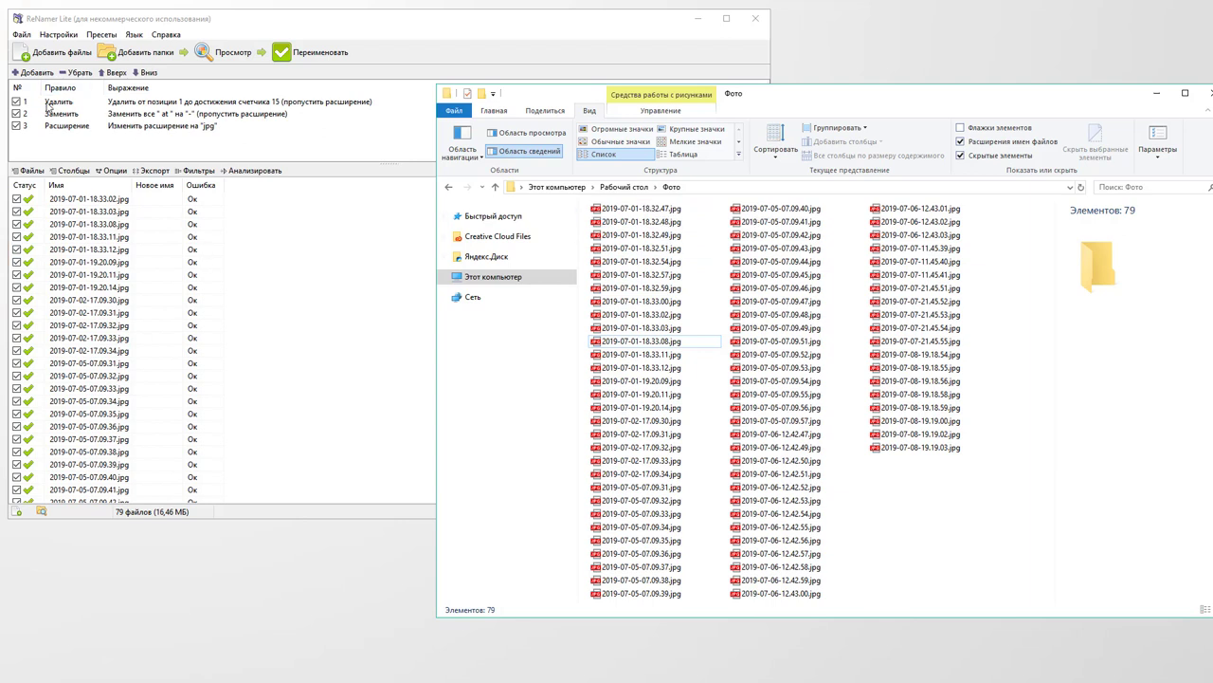
Step: Look at the file-adding dialog and the Нумерация rule's settings in ReNamer Lite, closing both without adding anything
{"action": "left_click", "coordinate": [49, 55]}
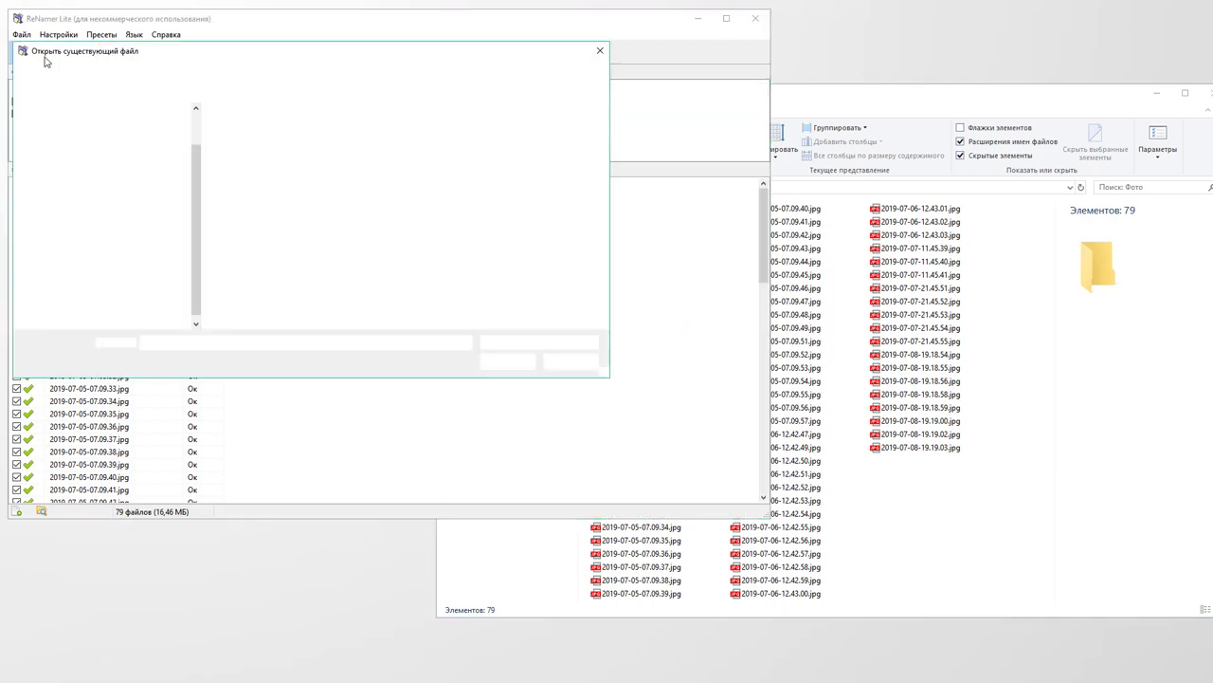
{"action": "left_click", "coordinate": [568, 360]}
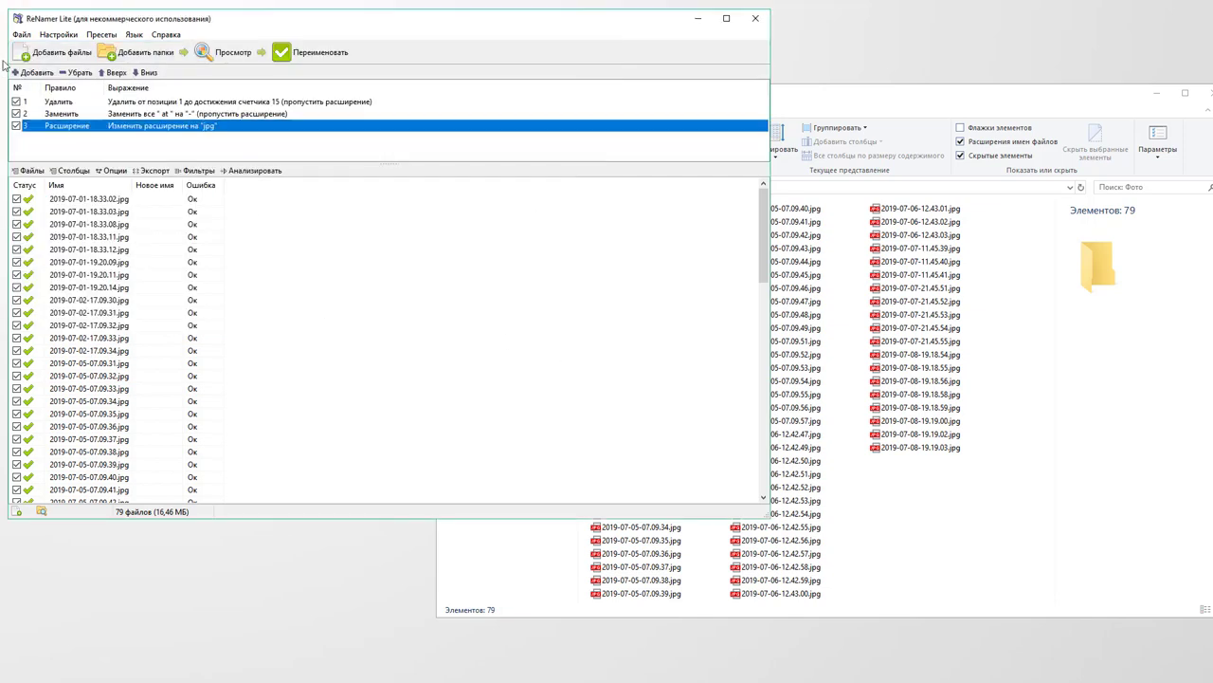
{"action": "left_click", "coordinate": [34, 74]}
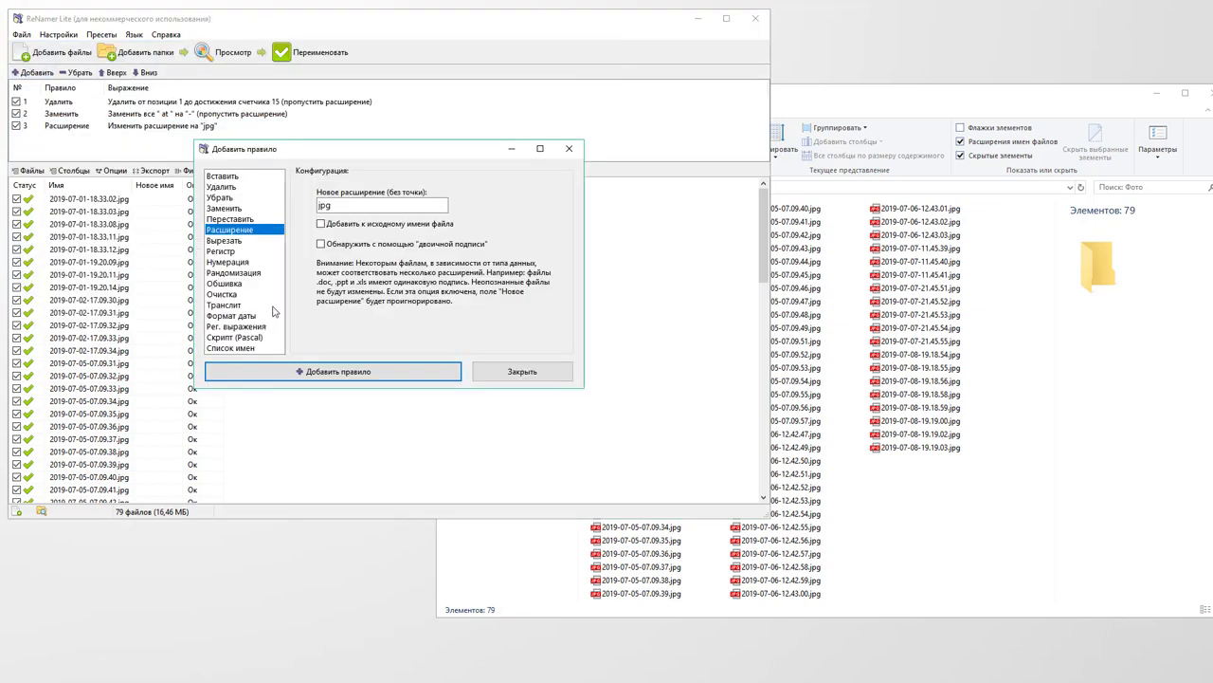
{"action": "left_click", "coordinate": [235, 262]}
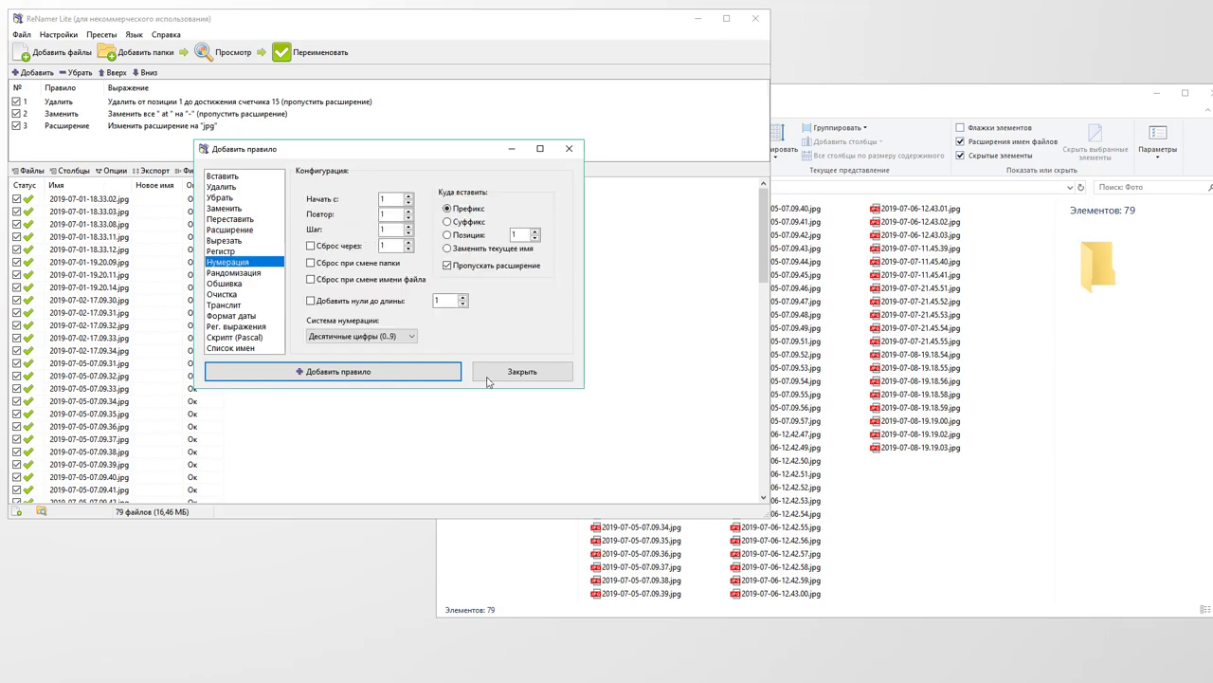
{"action": "left_click", "coordinate": [549, 374]}
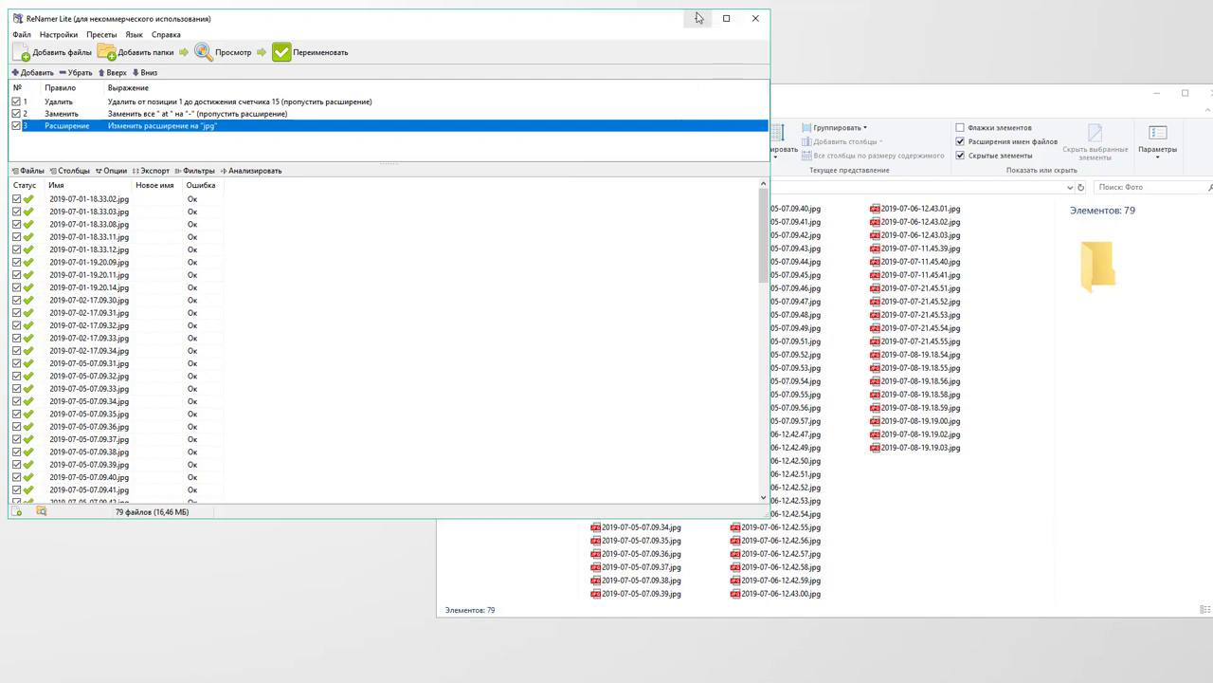
Step: Display the Фото folder in File Explorer as large icons (Крупные значки) and look through the renamed photos
{"action": "left_click", "coordinate": [847, 96]}
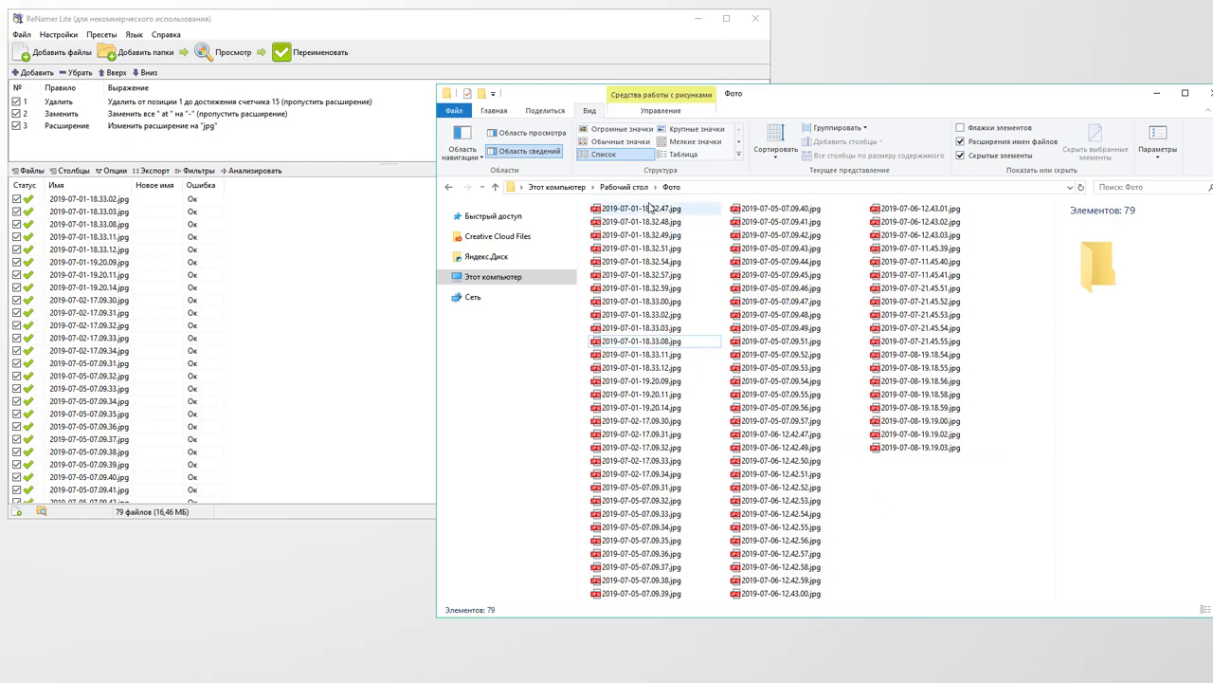
{"action": "left_click", "coordinate": [635, 210]}
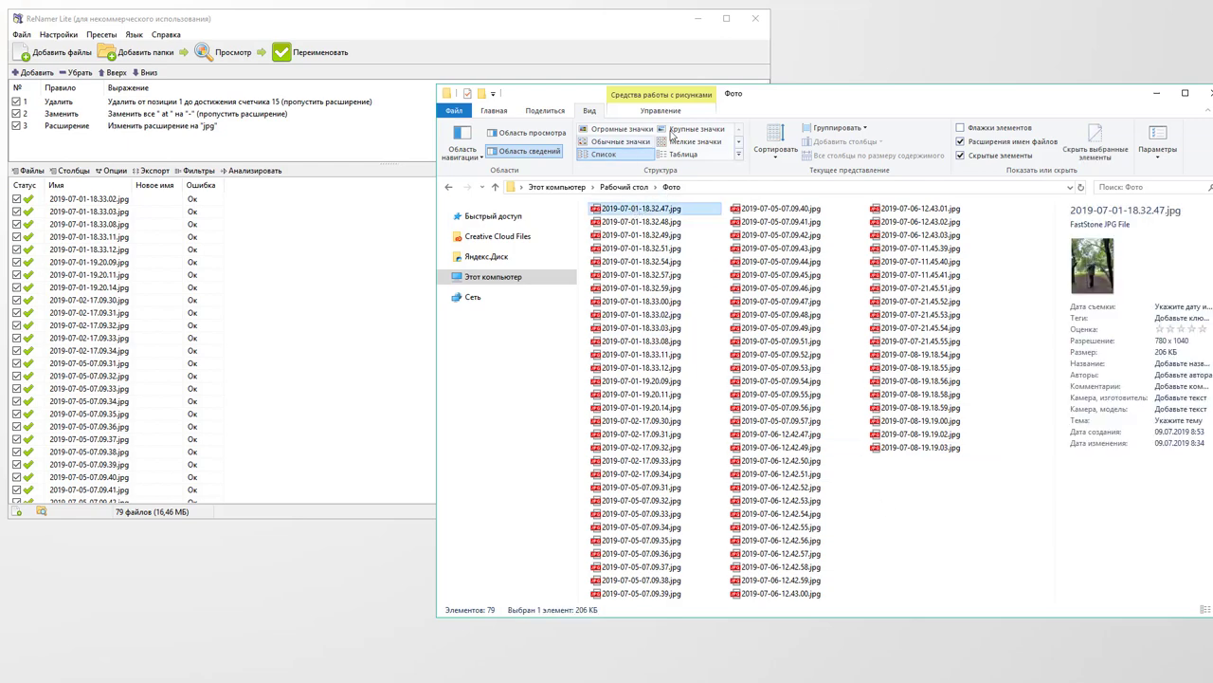
{"action": "left_click", "coordinate": [697, 128]}
{"action": "scroll", "coordinate": [882, 417], "scroll_direction": "down", "scroll_amount": 8}
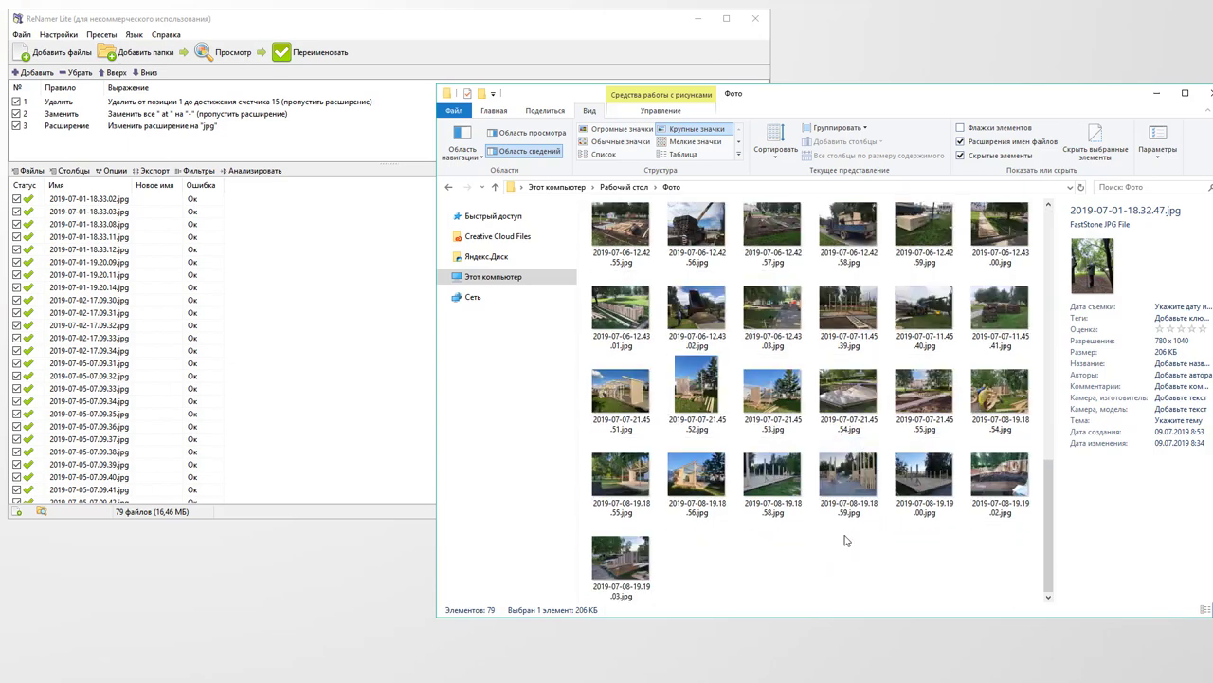
{"action": "left_click", "coordinate": [838, 563]}
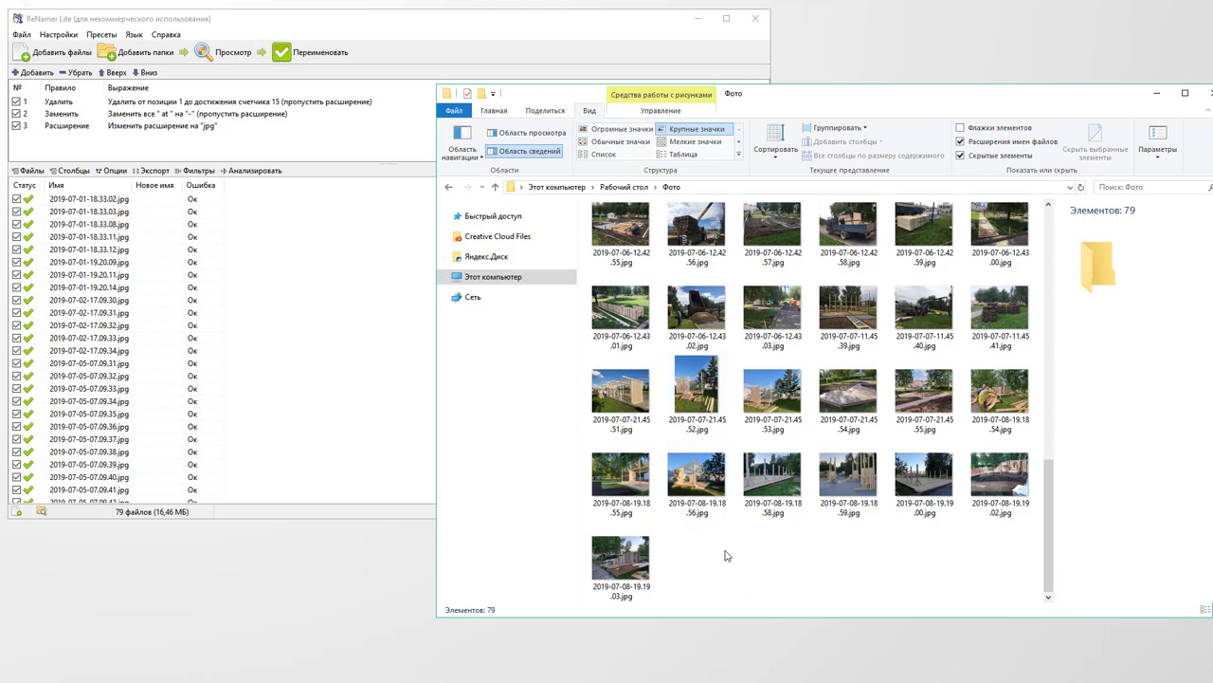
{"action": "scroll", "coordinate": [727, 554], "scroll_direction": "up", "scroll_amount": 10}
{"action": "left_click", "coordinate": [709, 245]}
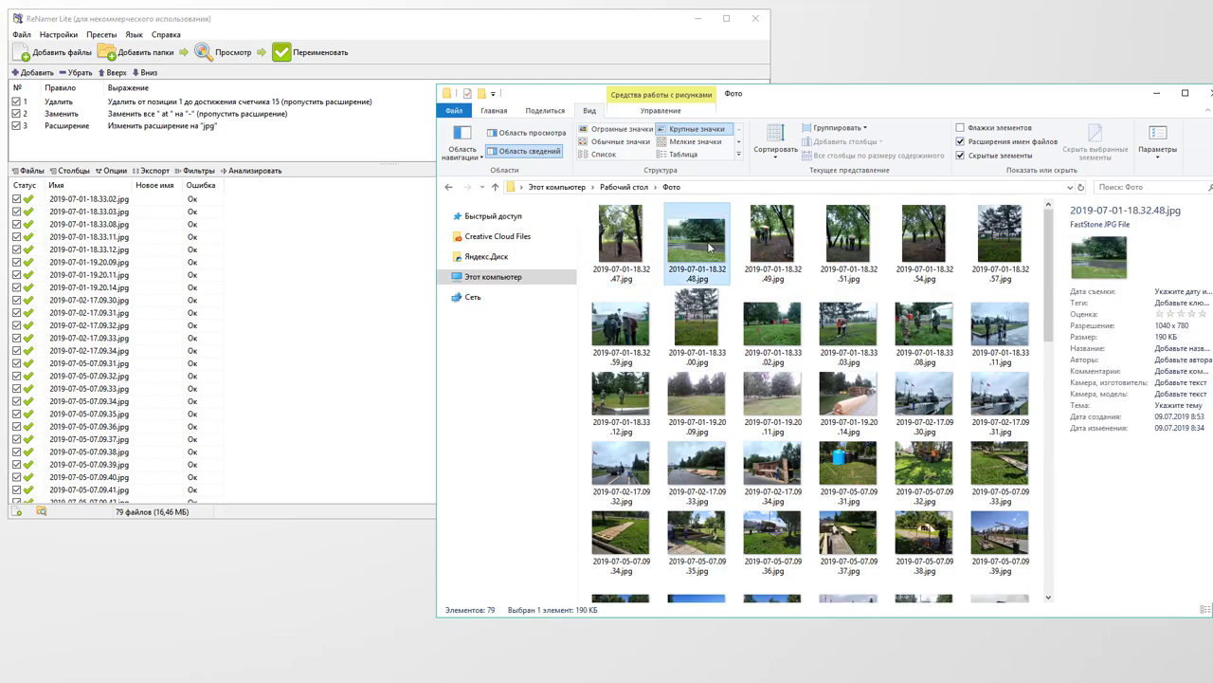